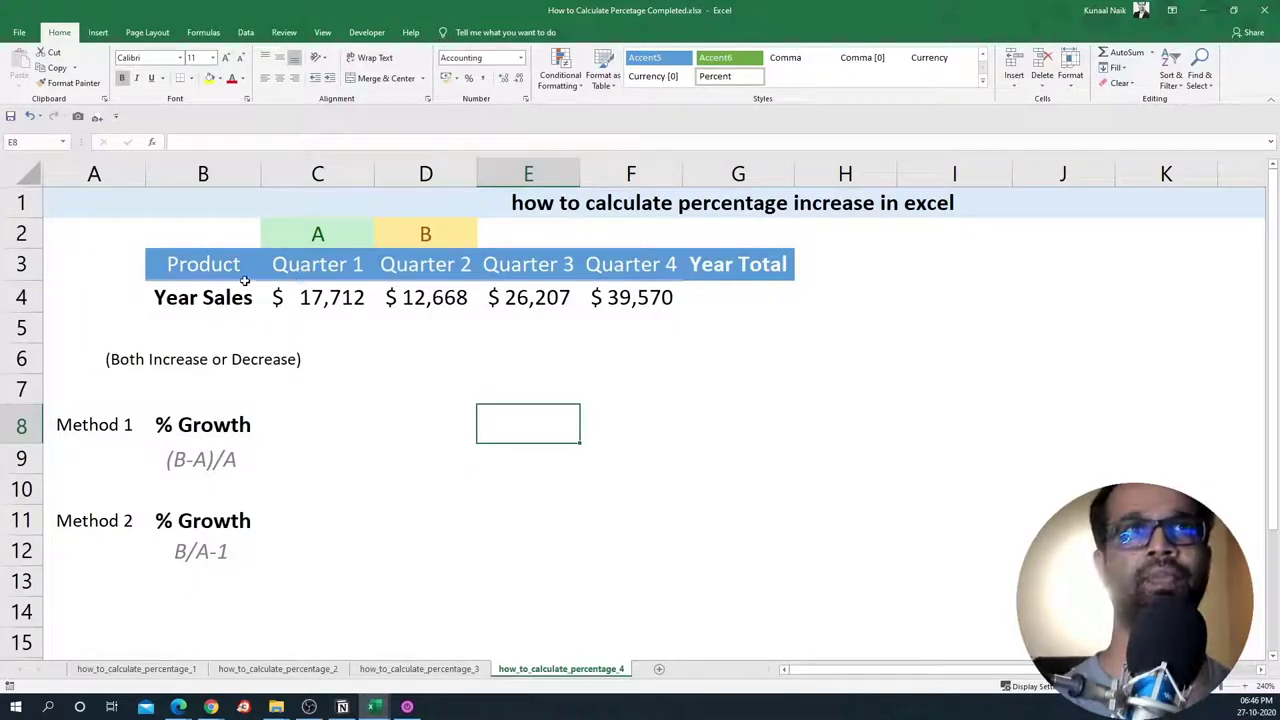
# Step: Review the quarterly sales table, focusing on Quarter 1 (A) and Quarter 2 (B) and their sales values
pyautogui.moveTo(215, 267); pyautogui.dragTo(215, 290)
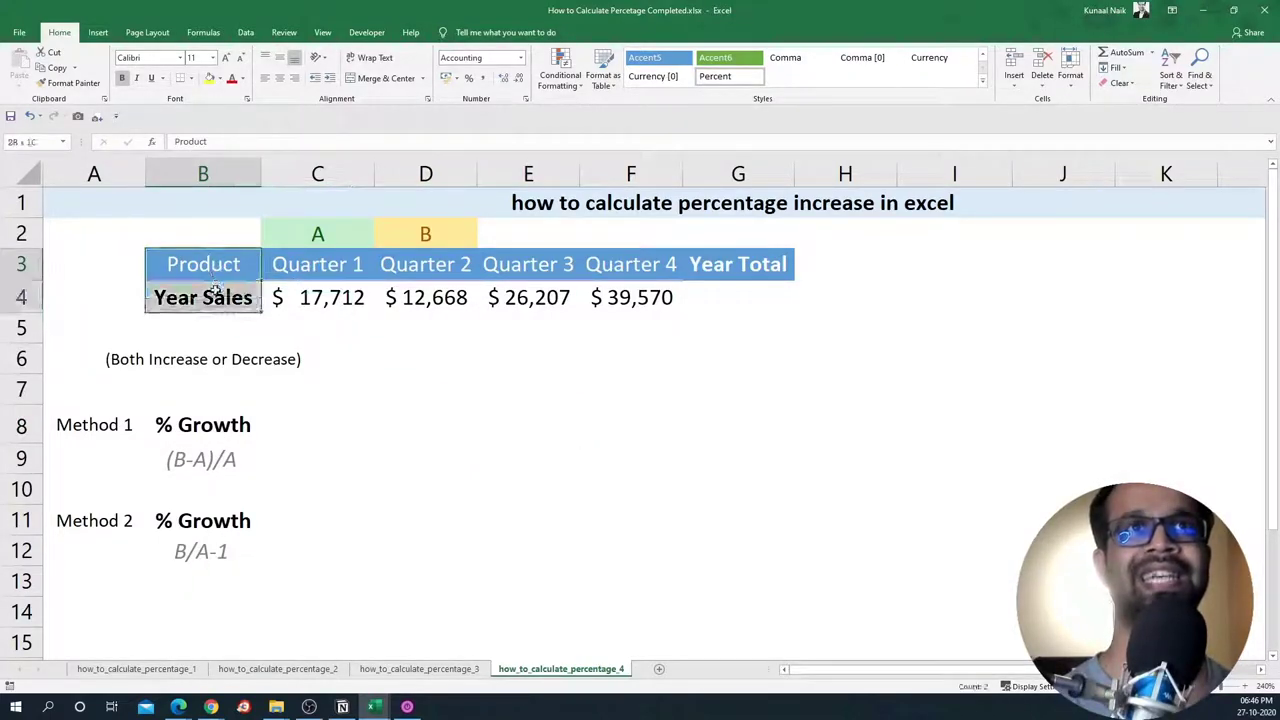
pyautogui.moveTo(314, 266); pyautogui.dragTo(630, 263)
pyautogui.moveTo(338, 265); pyautogui.dragTo(630, 265)
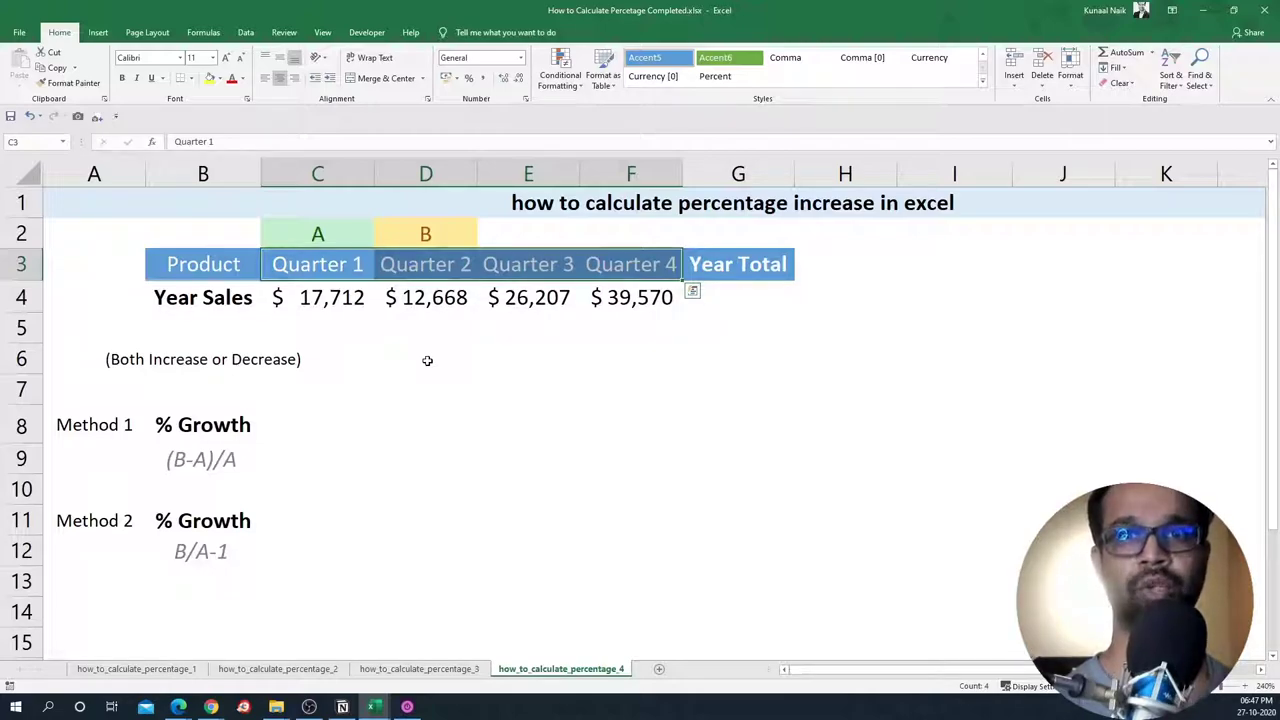
pyautogui.click(313, 432)
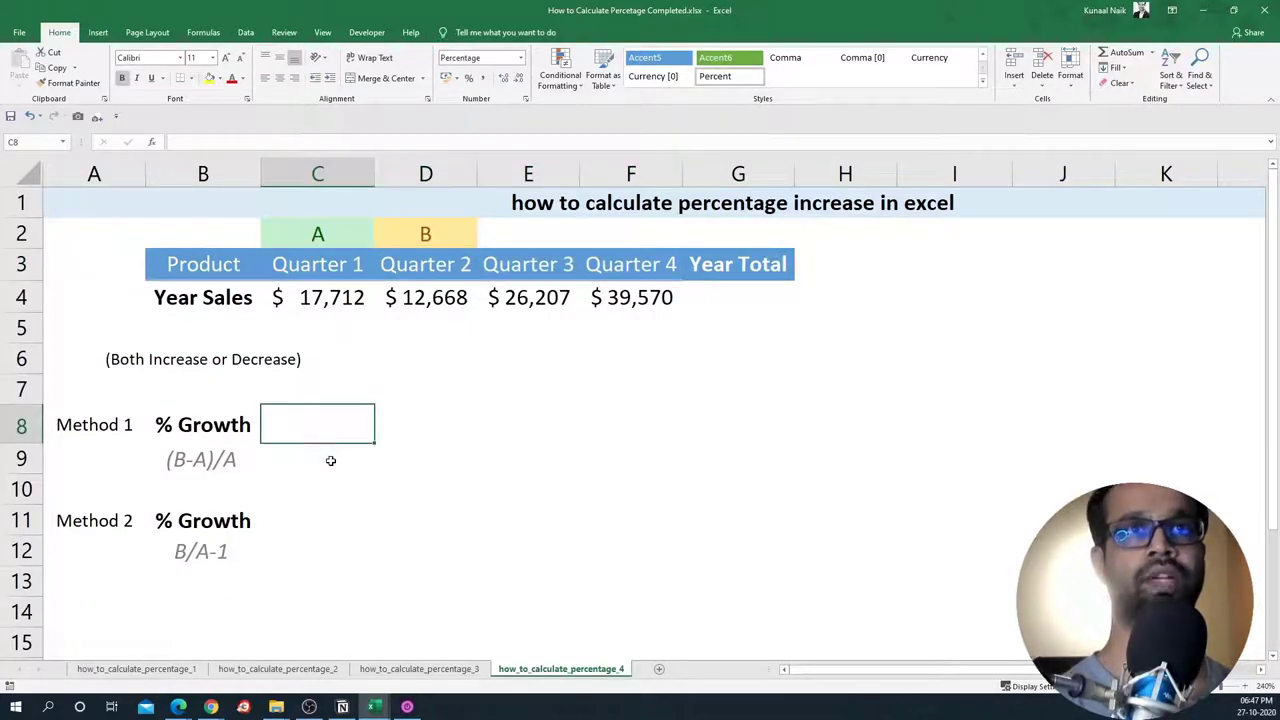
pyautogui.click(345, 264)
pyautogui.click(427, 263)
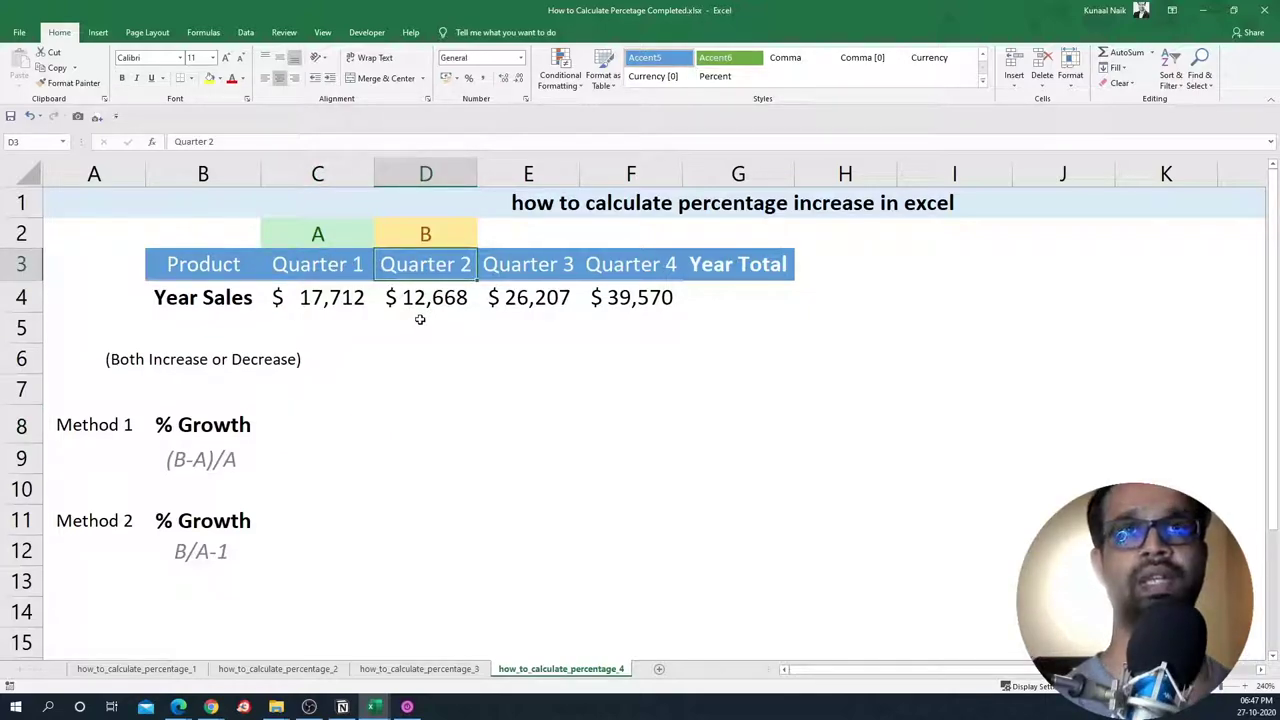
pyautogui.click(320, 298)
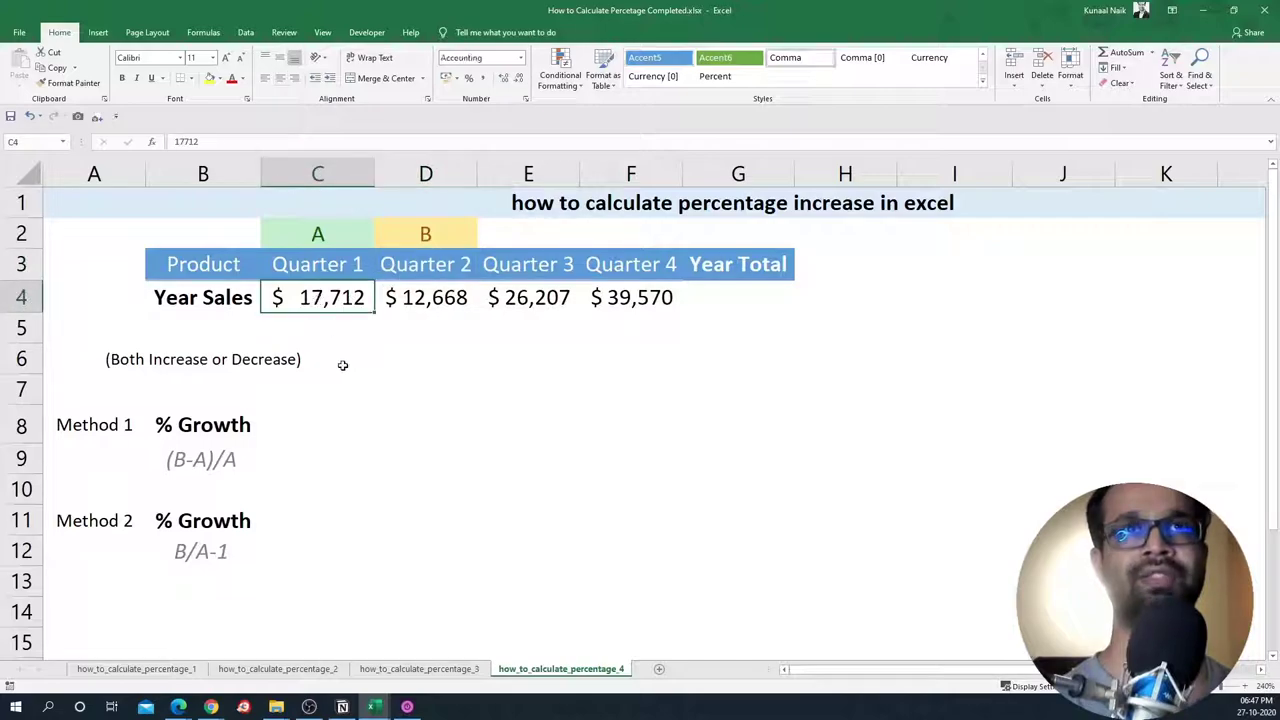
pyautogui.click(421, 302)
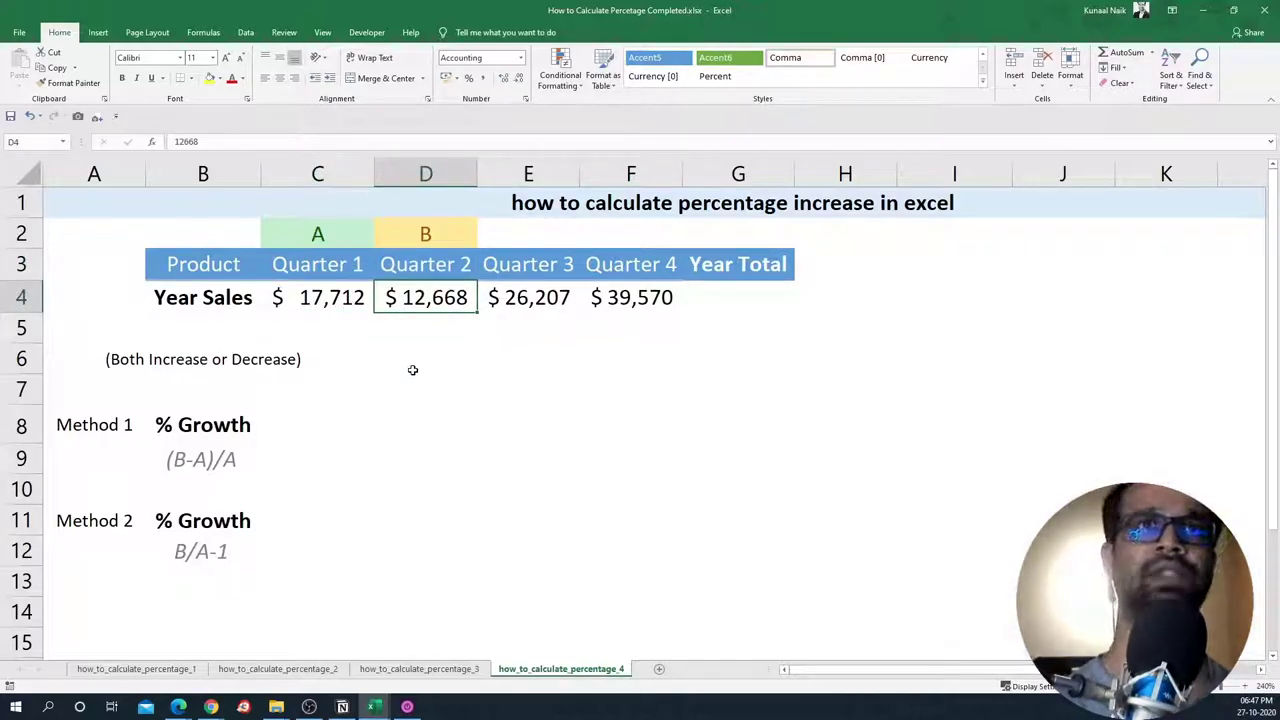
pyautogui.click(330, 302)
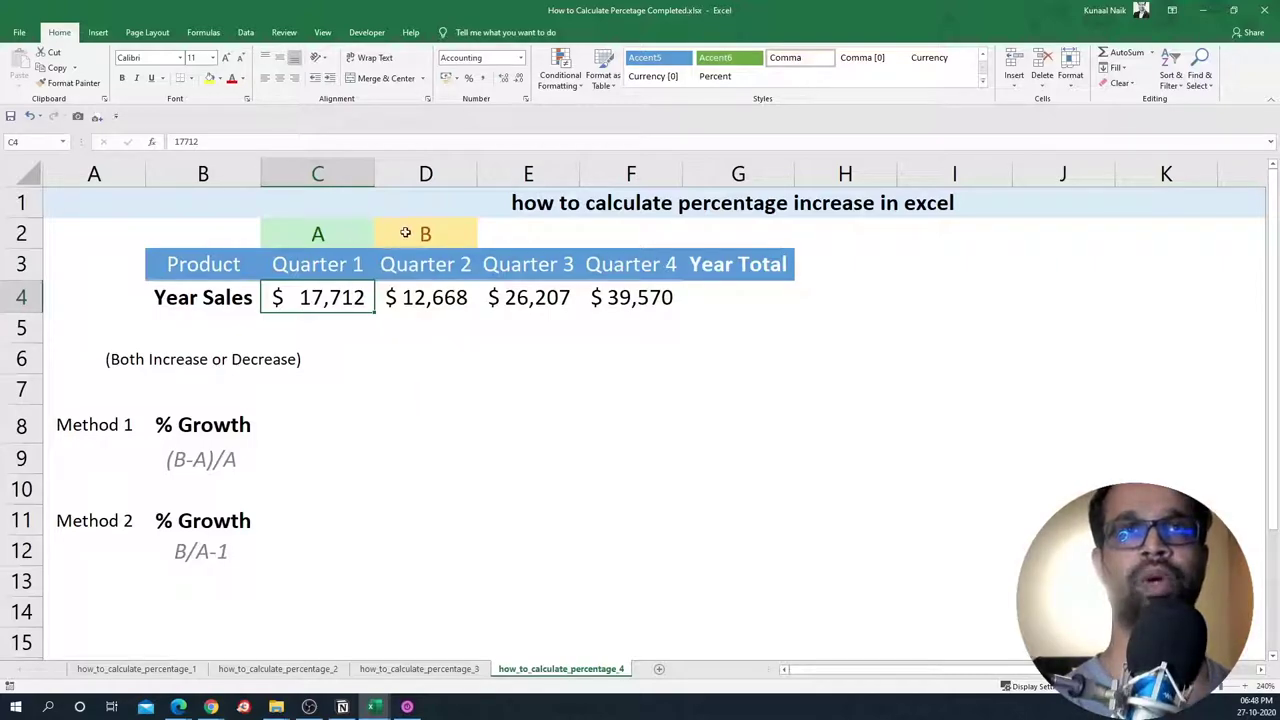
pyautogui.moveTo(331, 234); pyautogui.dragTo(331, 264)
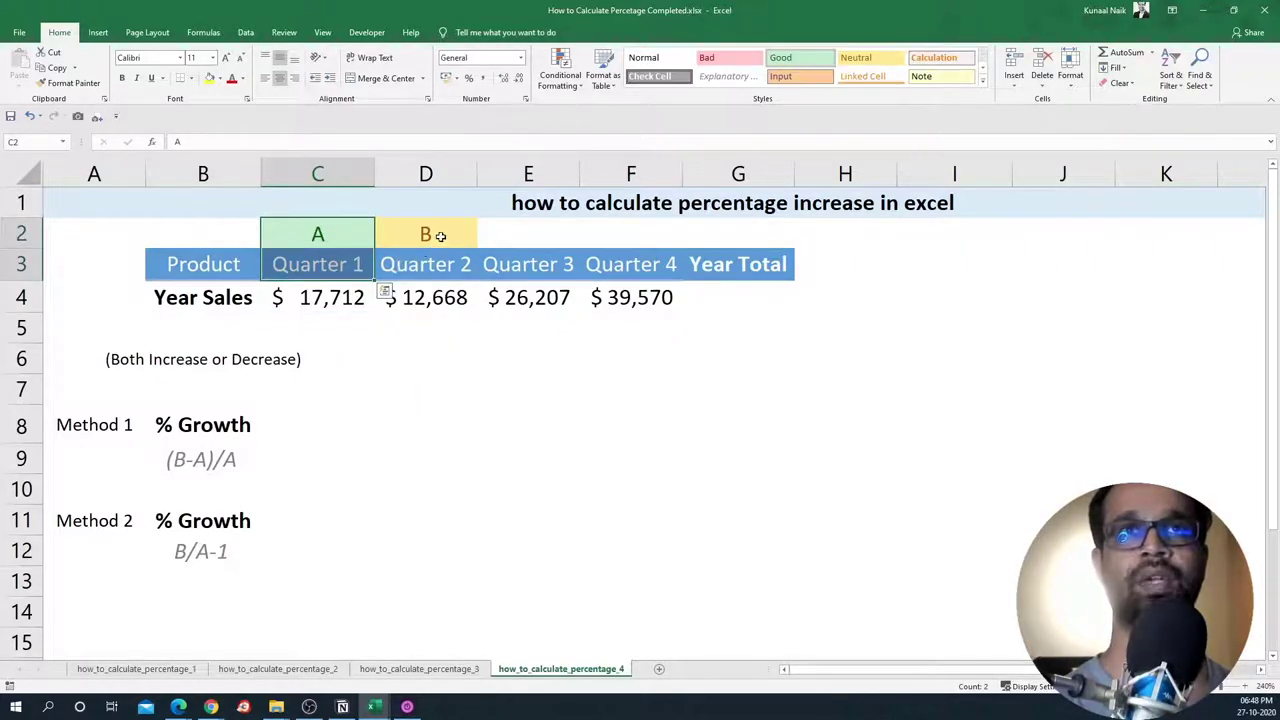
pyautogui.moveTo(428, 234); pyautogui.dragTo(423, 262)
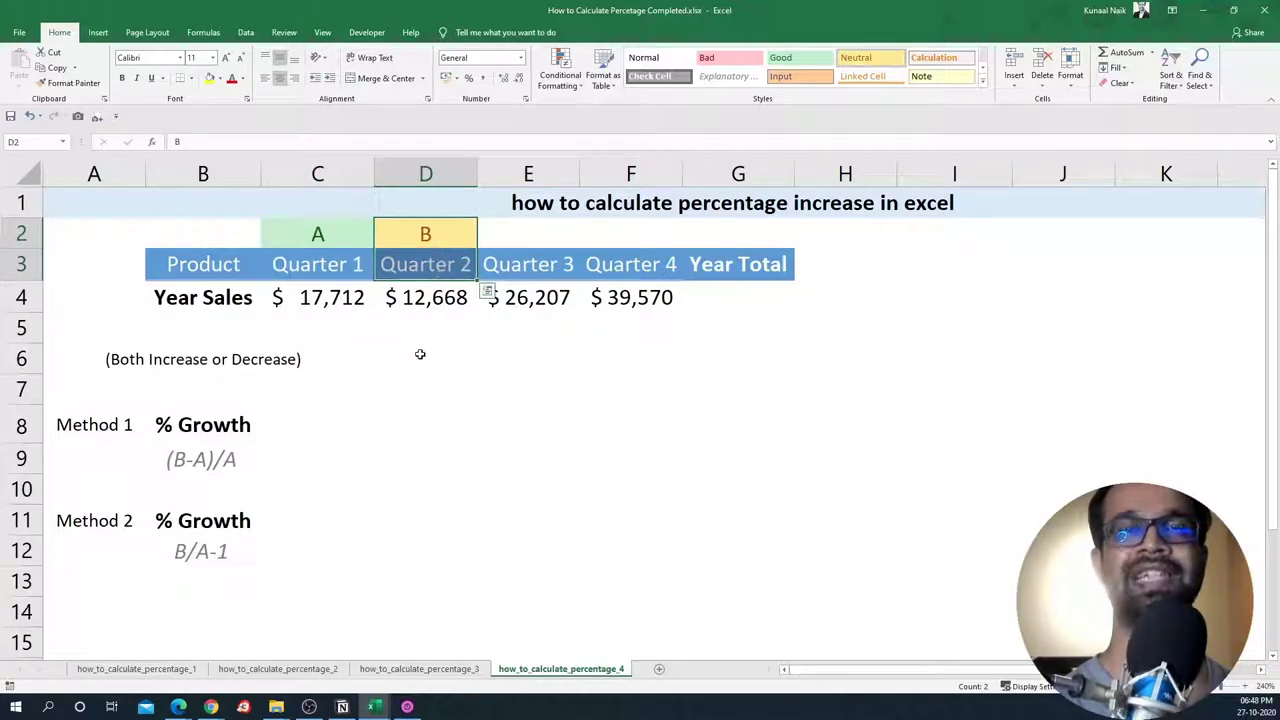
# Step: Calculate the sales difference between Quarter 2 and Quarter 1 in cell D8 with the formula =D4-C4
pyautogui.click(413, 421)
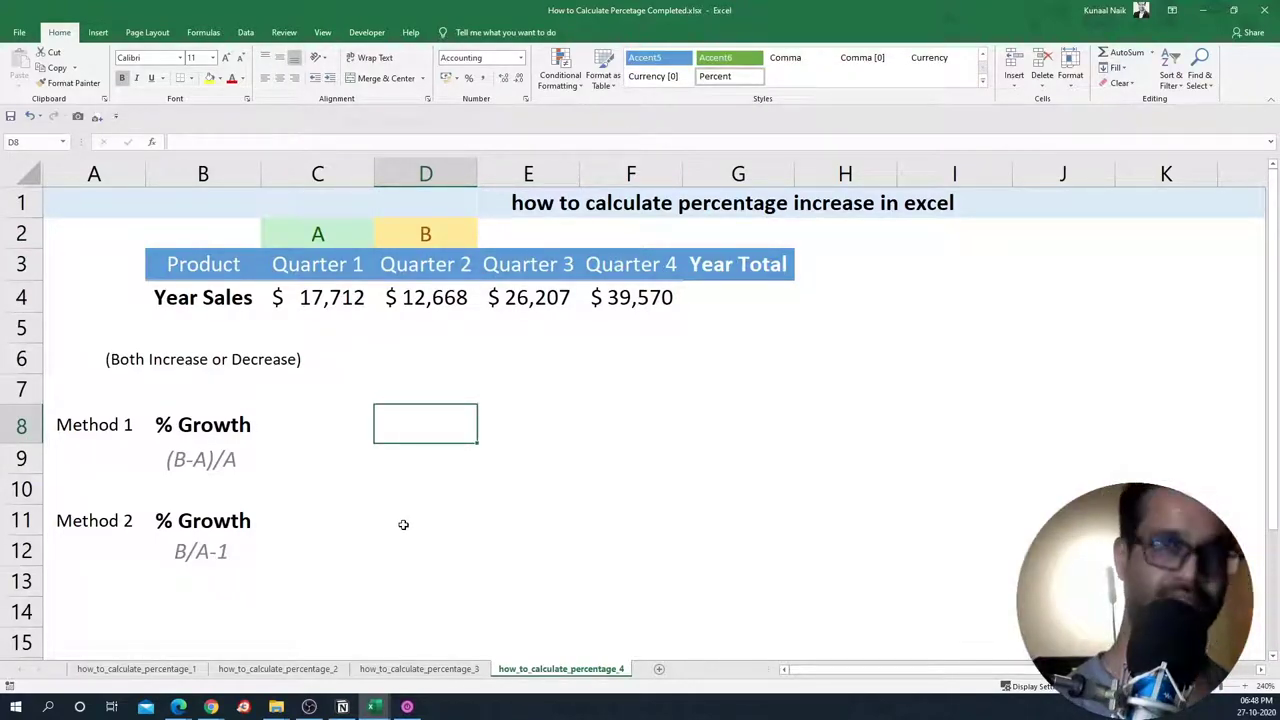
pyautogui.press('F2')
pyautogui.write('=')
pyautogui.press('Up')
pyautogui.press('Up')
pyautogui.press('Up')
pyautogui.press('Up')
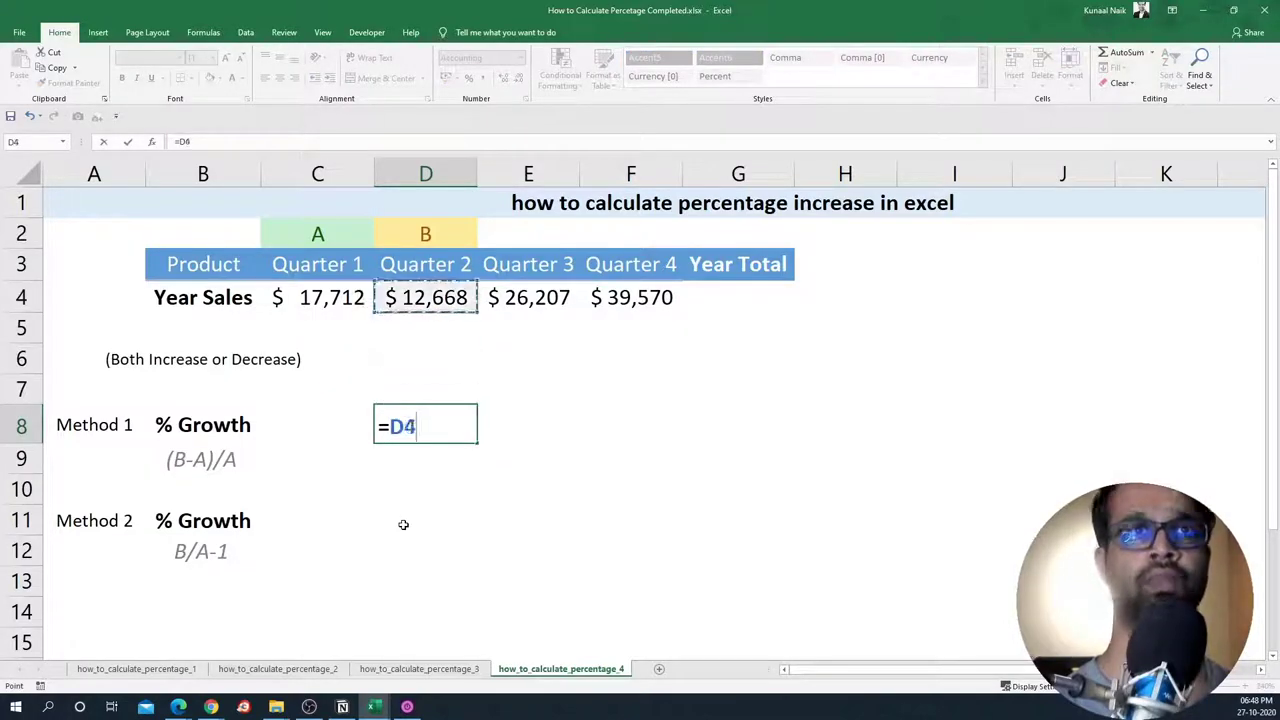
pyautogui.write('-')
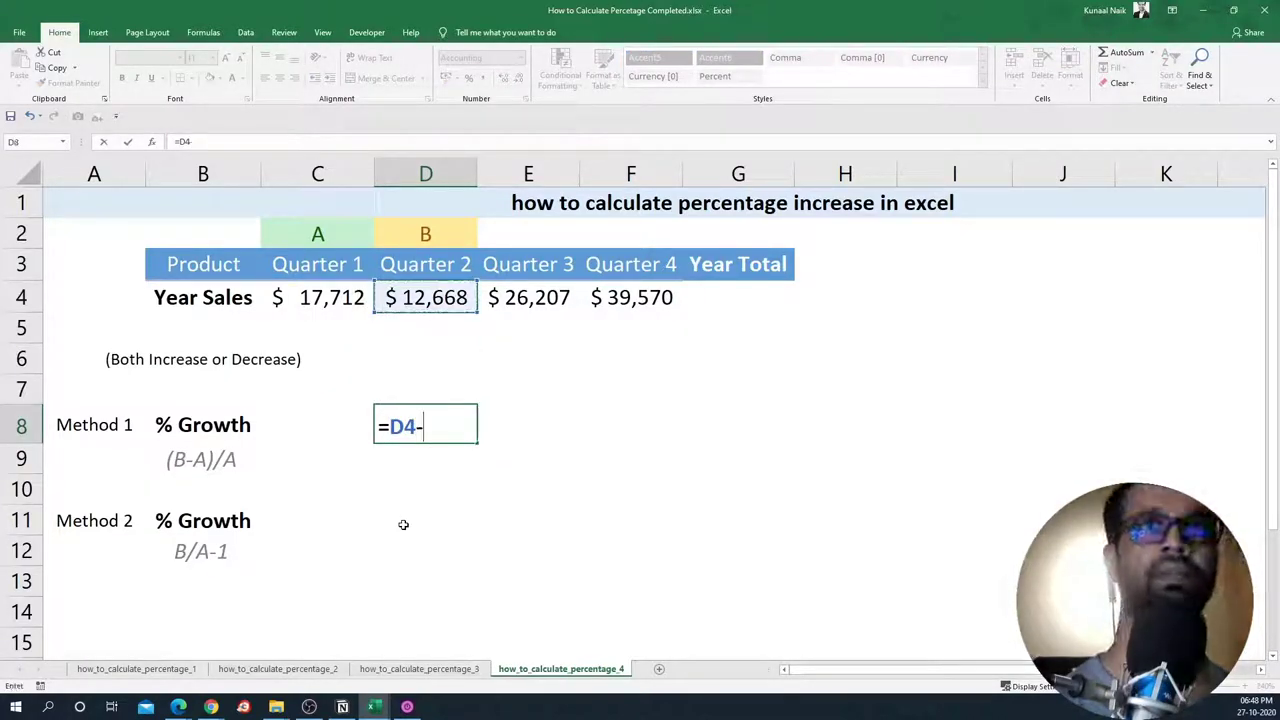
pyautogui.press('Up')
pyautogui.press('Left')
pyautogui.press('Left')
pyautogui.press('Up')
pyautogui.press('Up')
pyautogui.press('Right')
pyautogui.press('Up')
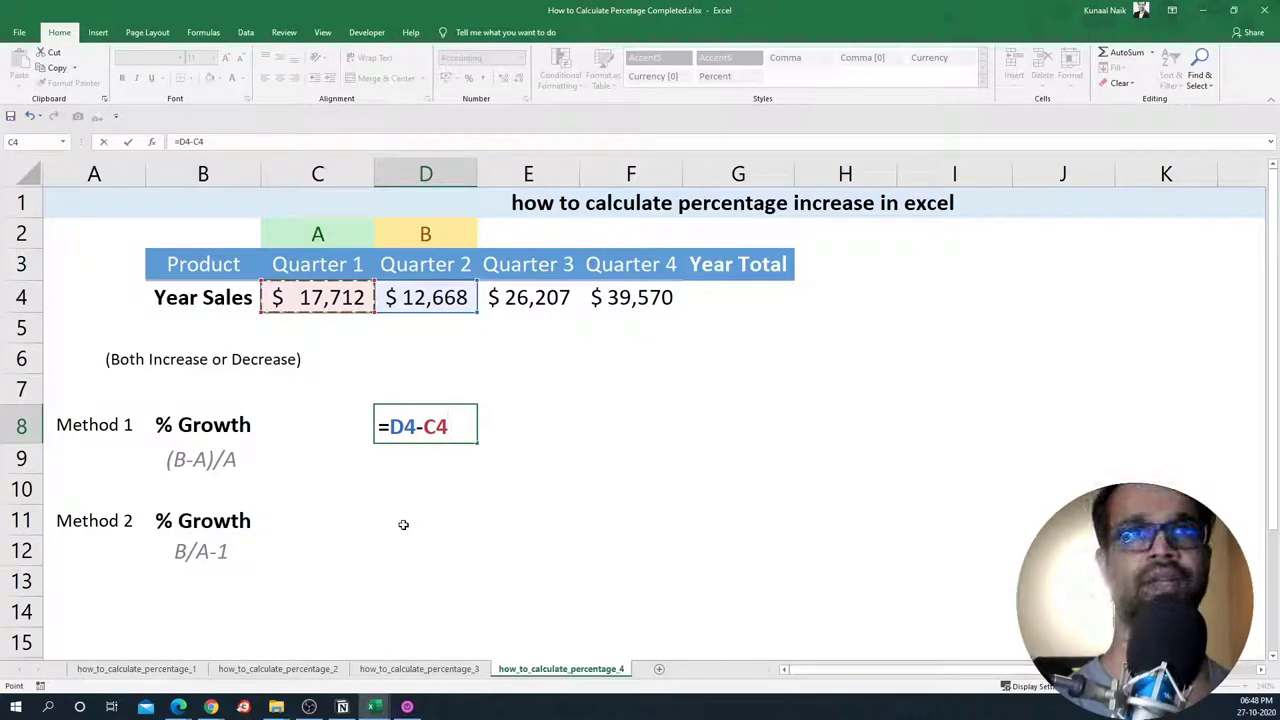
pyautogui.press('Return')
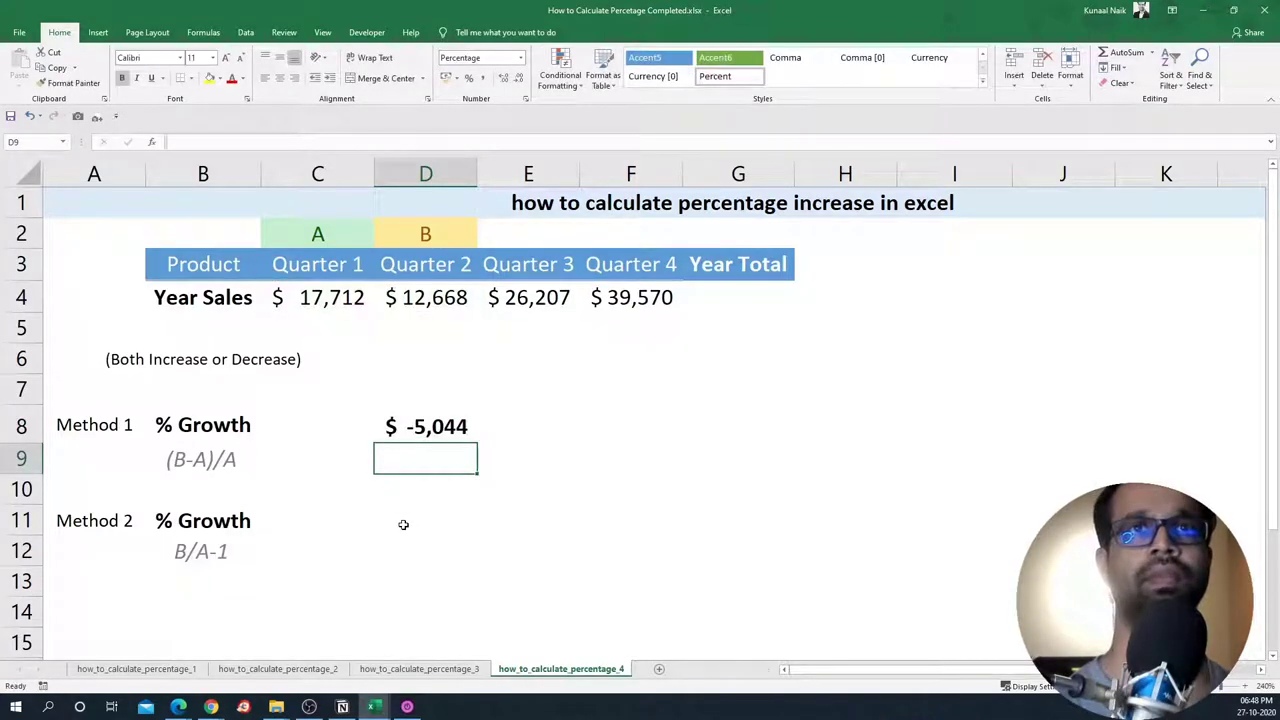
pyautogui.click(437, 430)
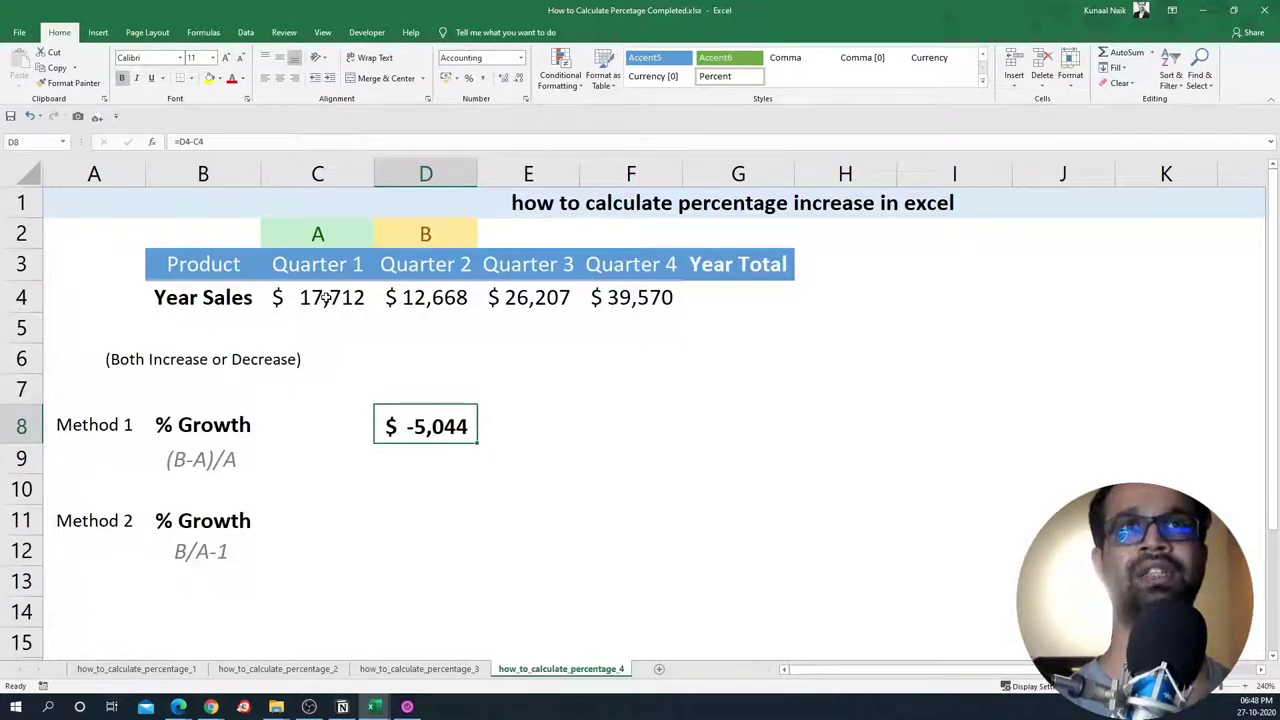
# Step: Enter the formula =D8/C4 in cell D9 to divide the difference by Quarter 1 sales
pyautogui.click(426, 455)
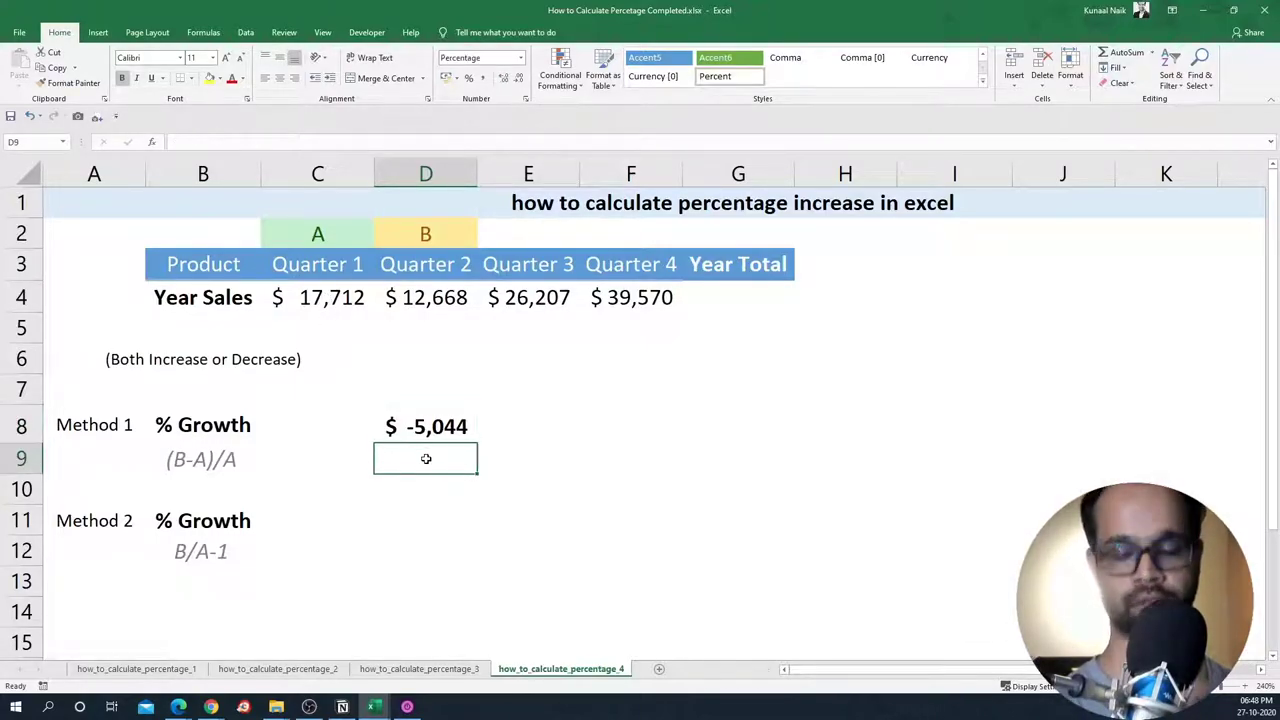
pyautogui.doubleClick(427, 459)
pyautogui.write('=')
pyautogui.press('Up')
pyautogui.write('/')
pyautogui.press('Left')
pyautogui.press('Up')
pyautogui.press('Up')
pyautogui.press('Up')
pyautogui.press('Up')
pyautogui.press('Up')
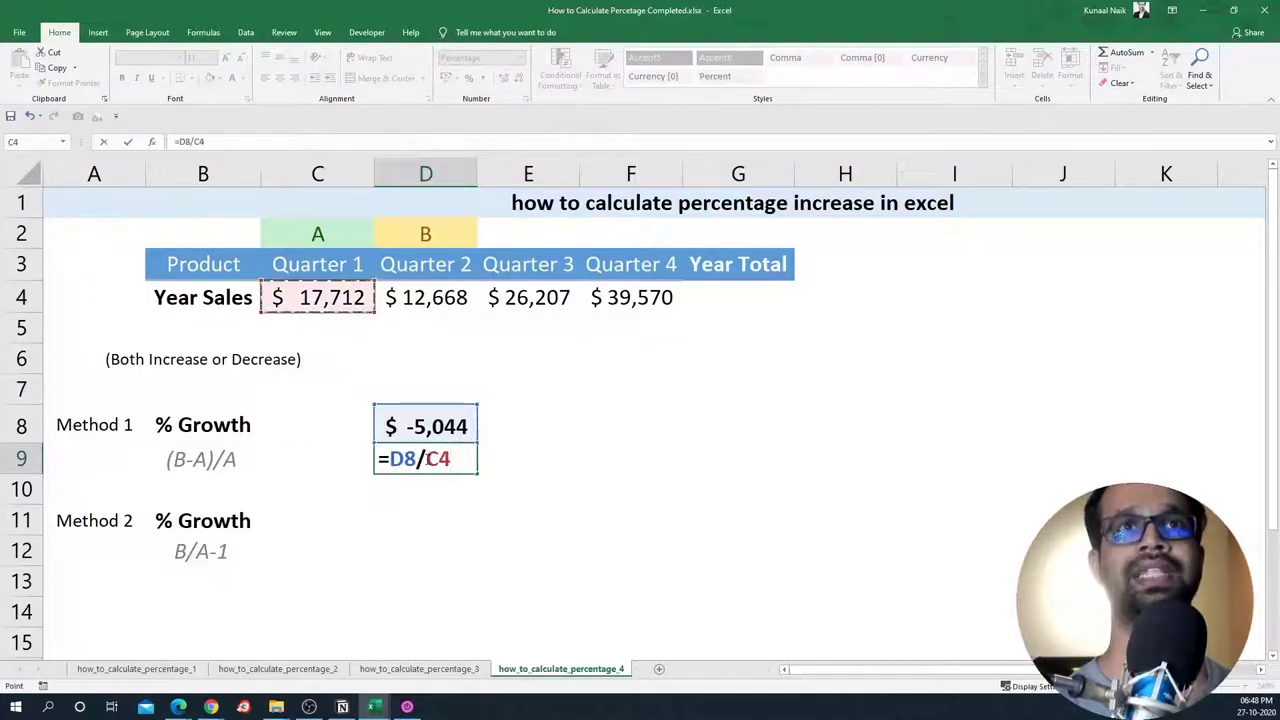
pyautogui.press('Return')
pyautogui.click(426, 458)
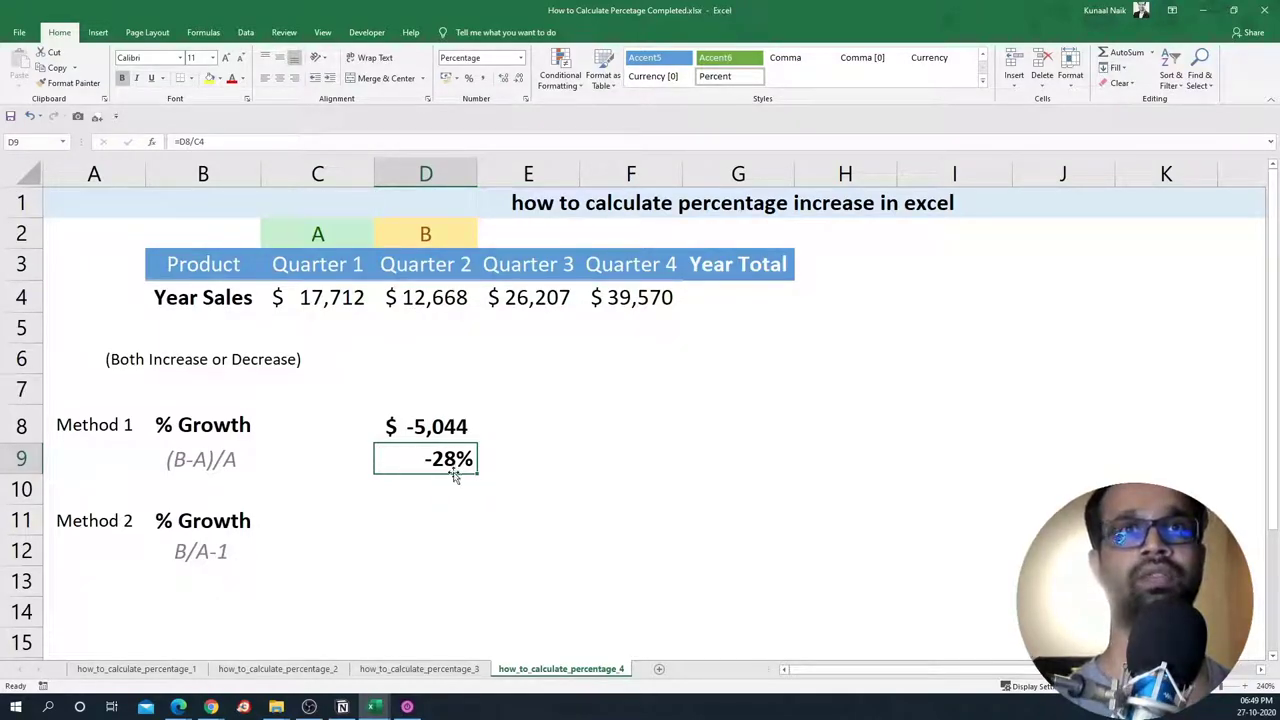
pyautogui.moveTo(428, 264); pyautogui.dragTo(432, 288)
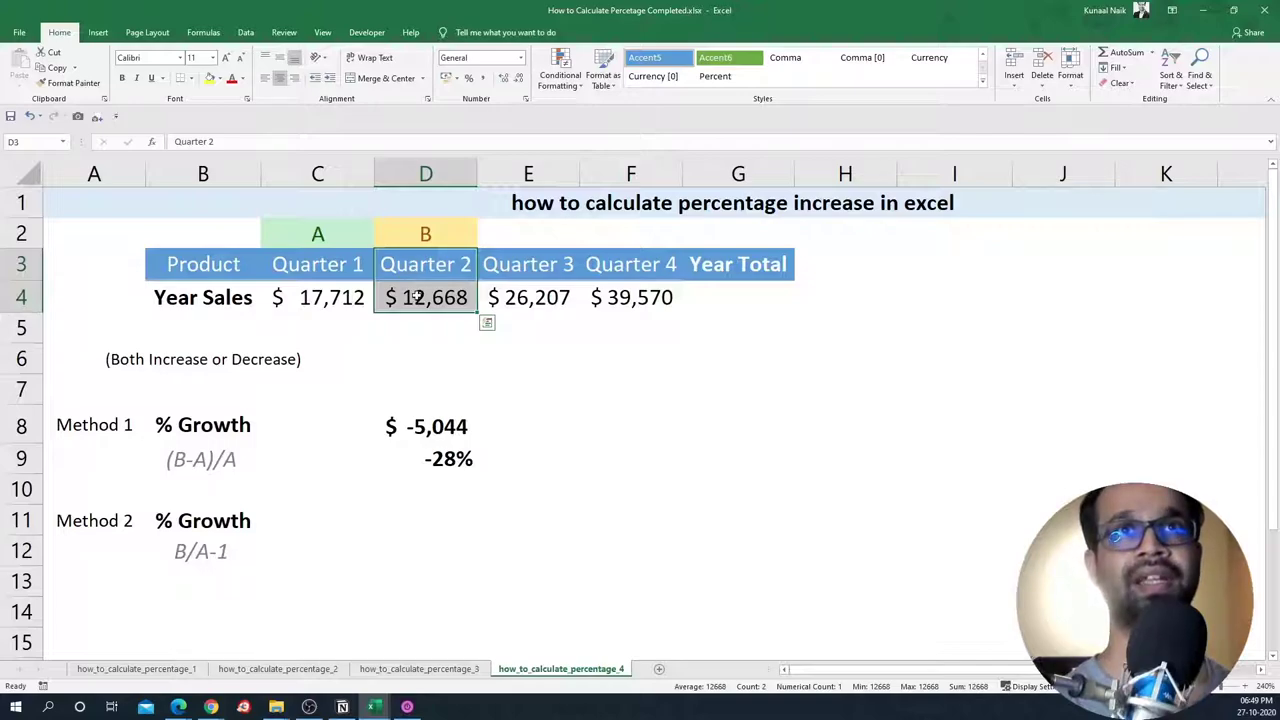
pyautogui.click(322, 298)
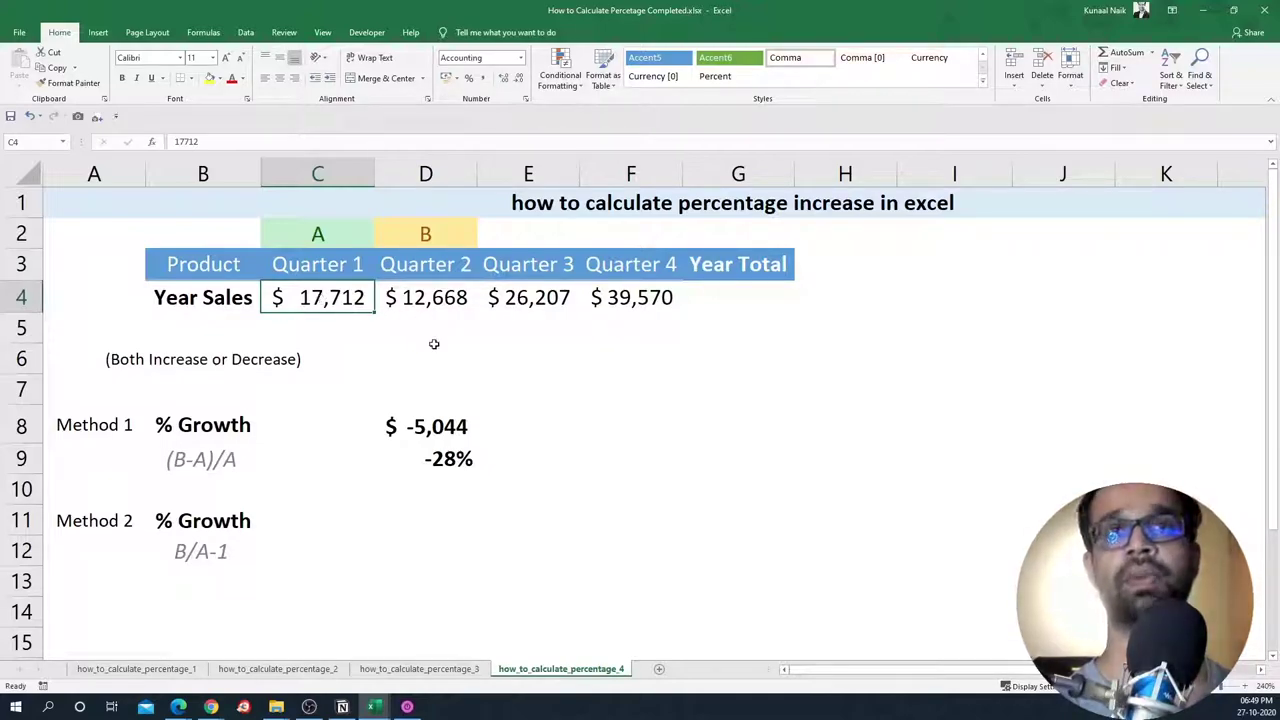
# Step: Replace the formula in cell D9 with the bracketed Quarter 2 minus Quarter 1 difference, =(D4-C4)
pyautogui.click(430, 458)
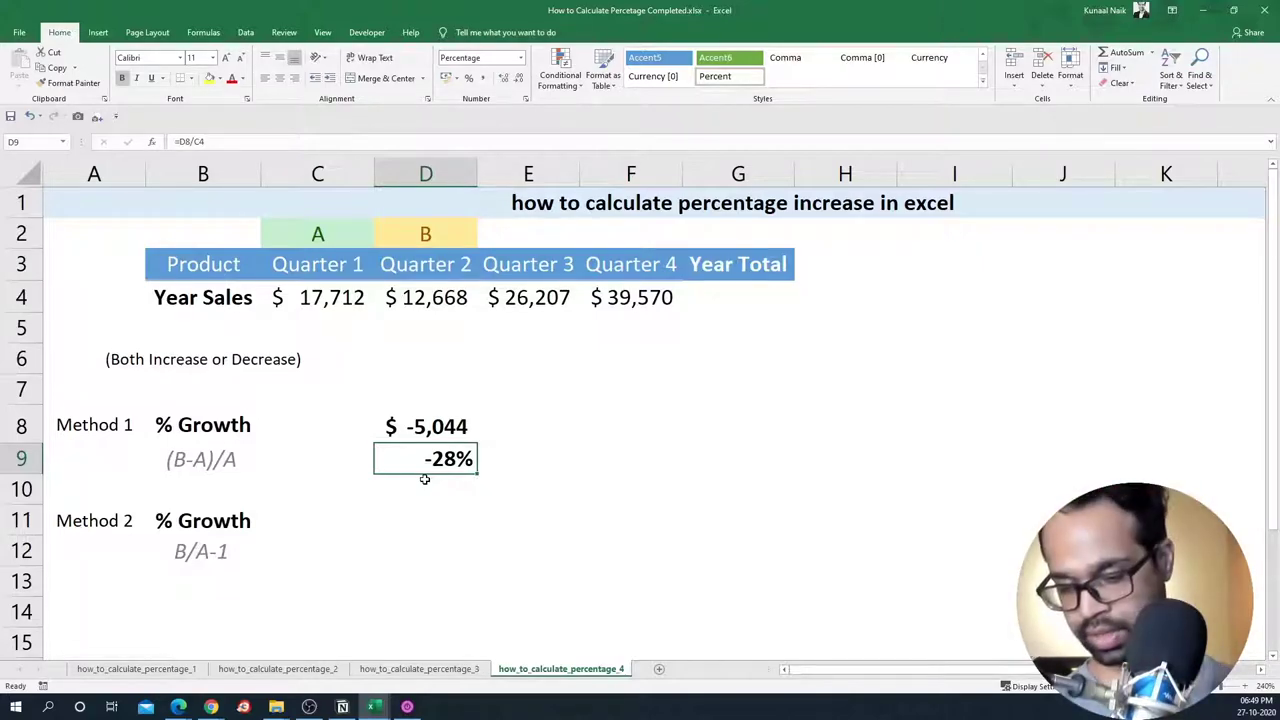
pyautogui.write('=')
pyautogui.press('Up')
pyautogui.press('Up')
pyautogui.press('Up')
pyautogui.press('Up')
pyautogui.press('Up')
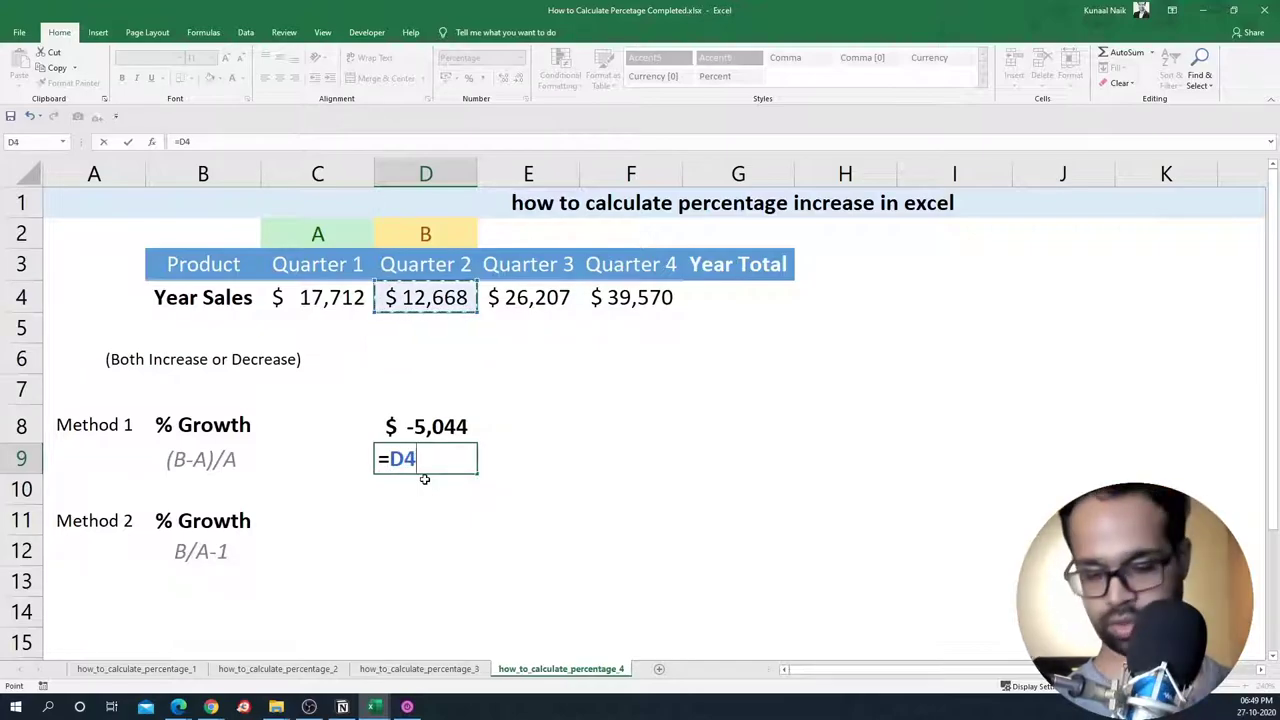
pyautogui.write('-')
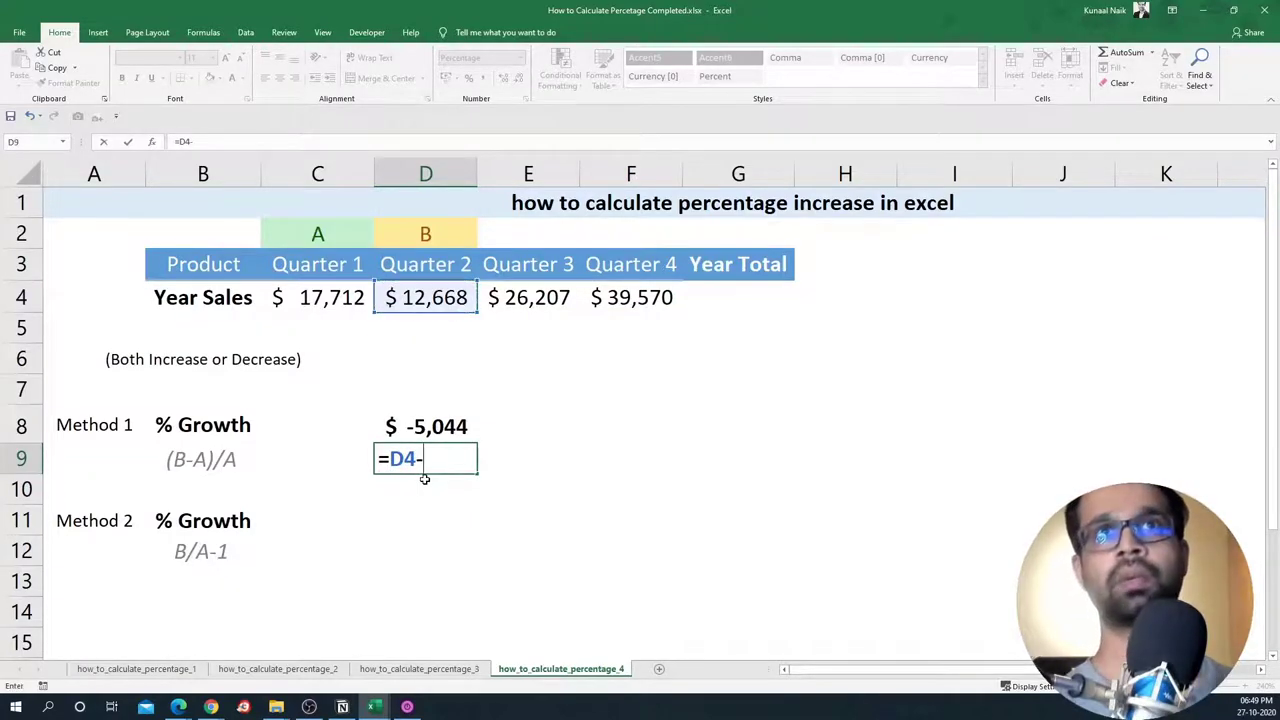
pyautogui.click(350, 299)
pyautogui.write(')')
pyautogui.click(390, 458)
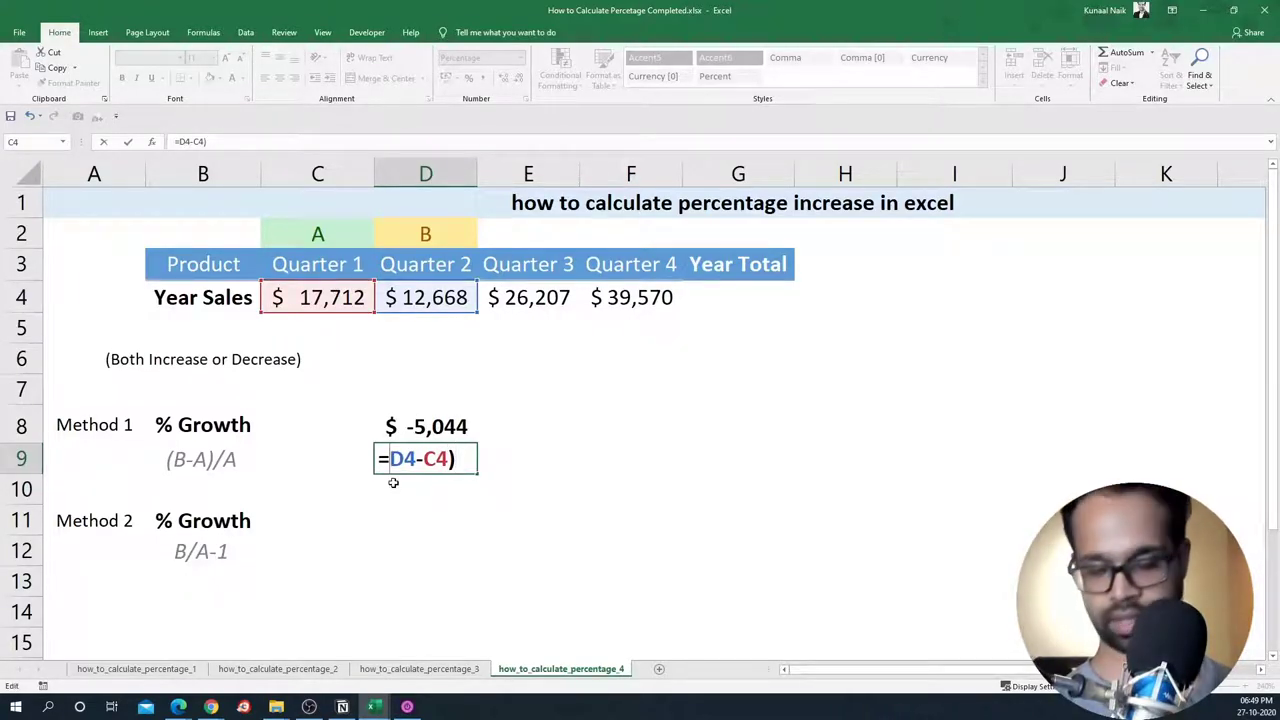
pyautogui.write('(')
pyautogui.press('Return')
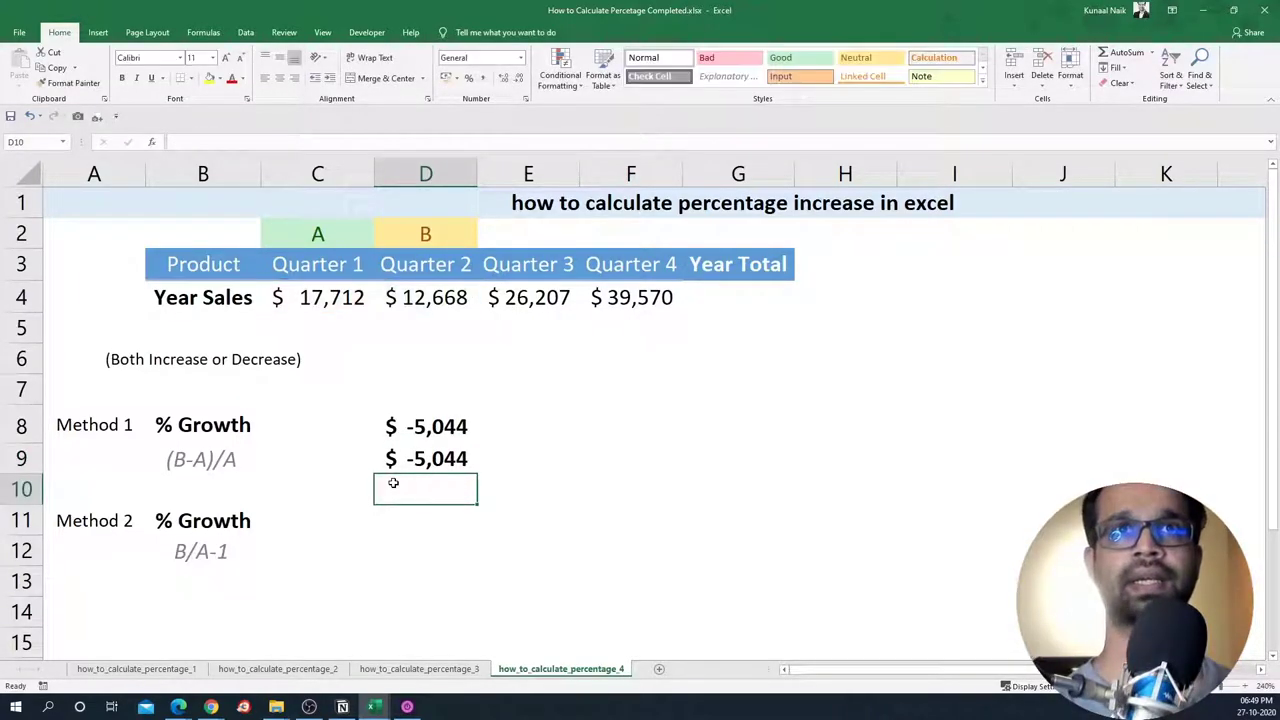
# Step: Extend the formula in D9 to divide by Quarter 1 sales, making it =(D4-C4)/C4
pyautogui.click(449, 458)
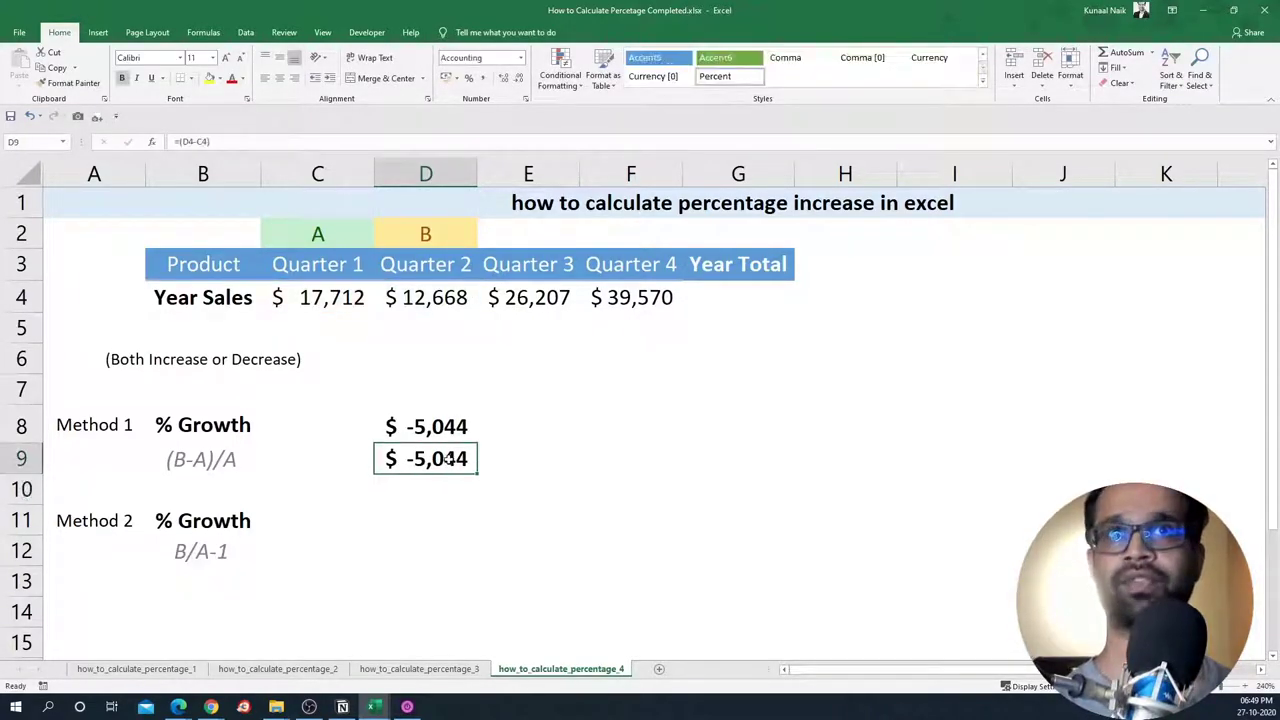
pyautogui.click(267, 147)
pyautogui.write('/')
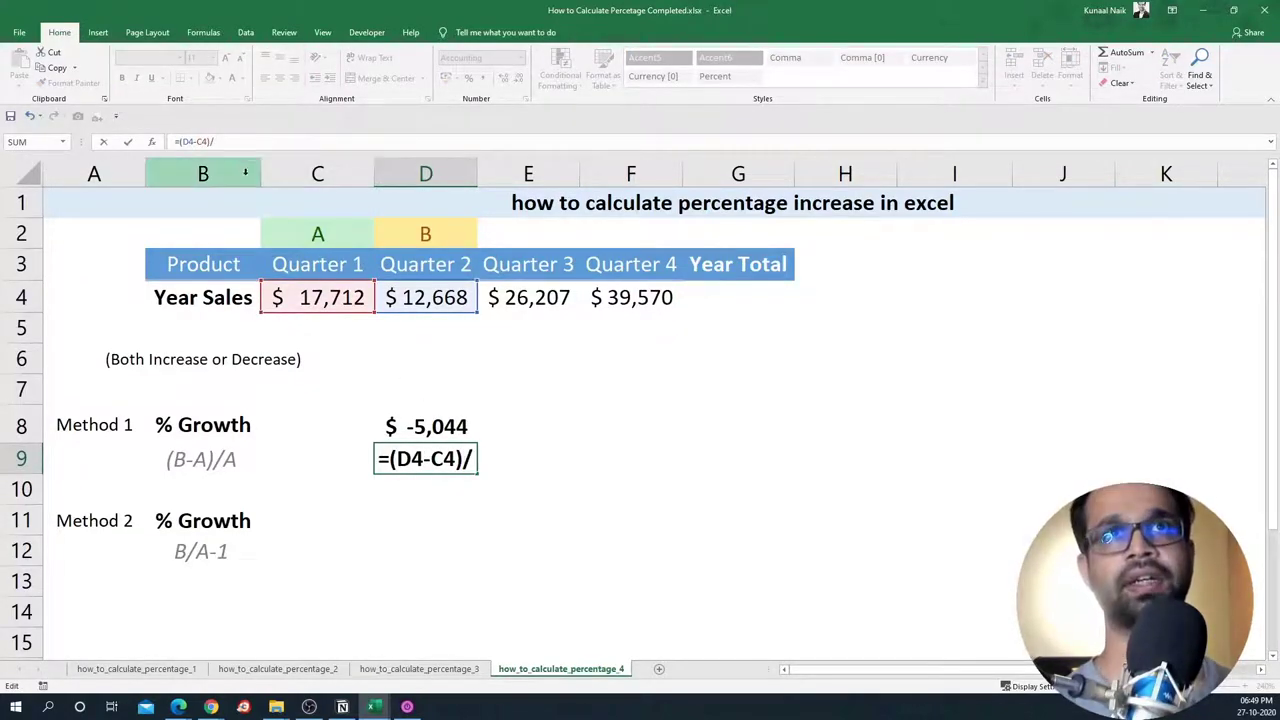
pyautogui.click(313, 304)
pyautogui.press('Return')
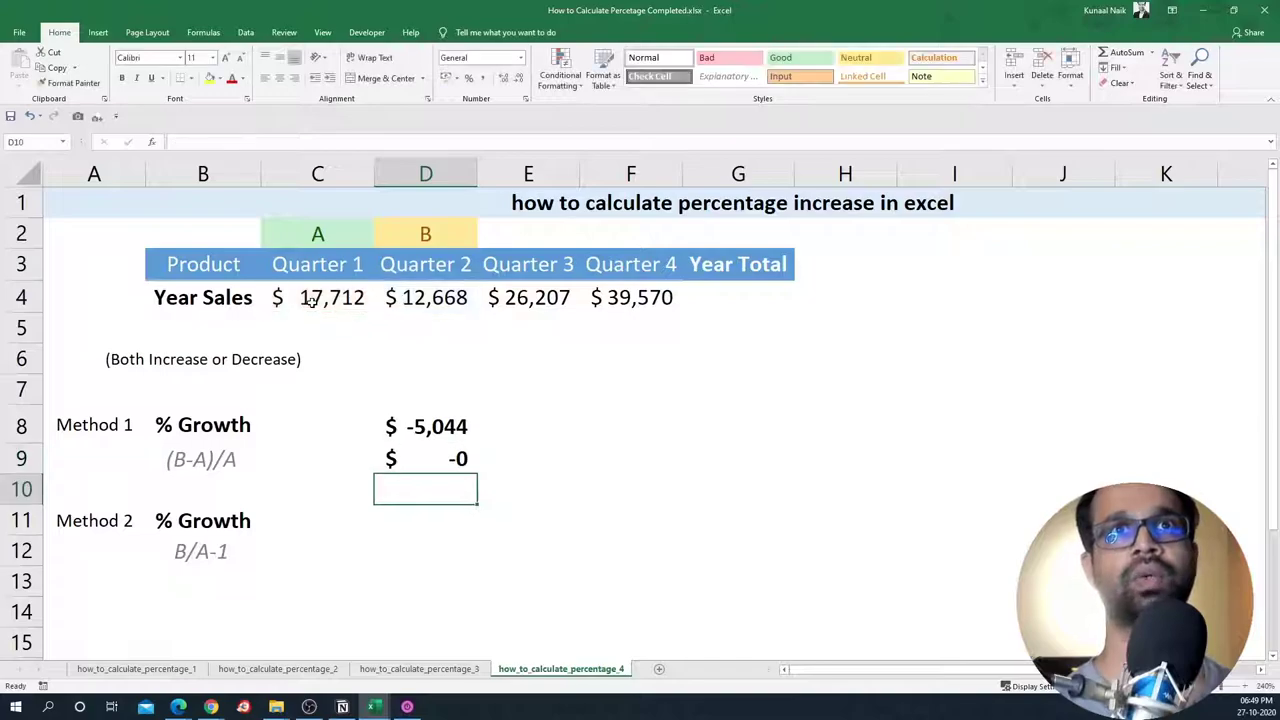
# Step: Format the growth result in cell D9 as a percentage
pyautogui.click(438, 458)
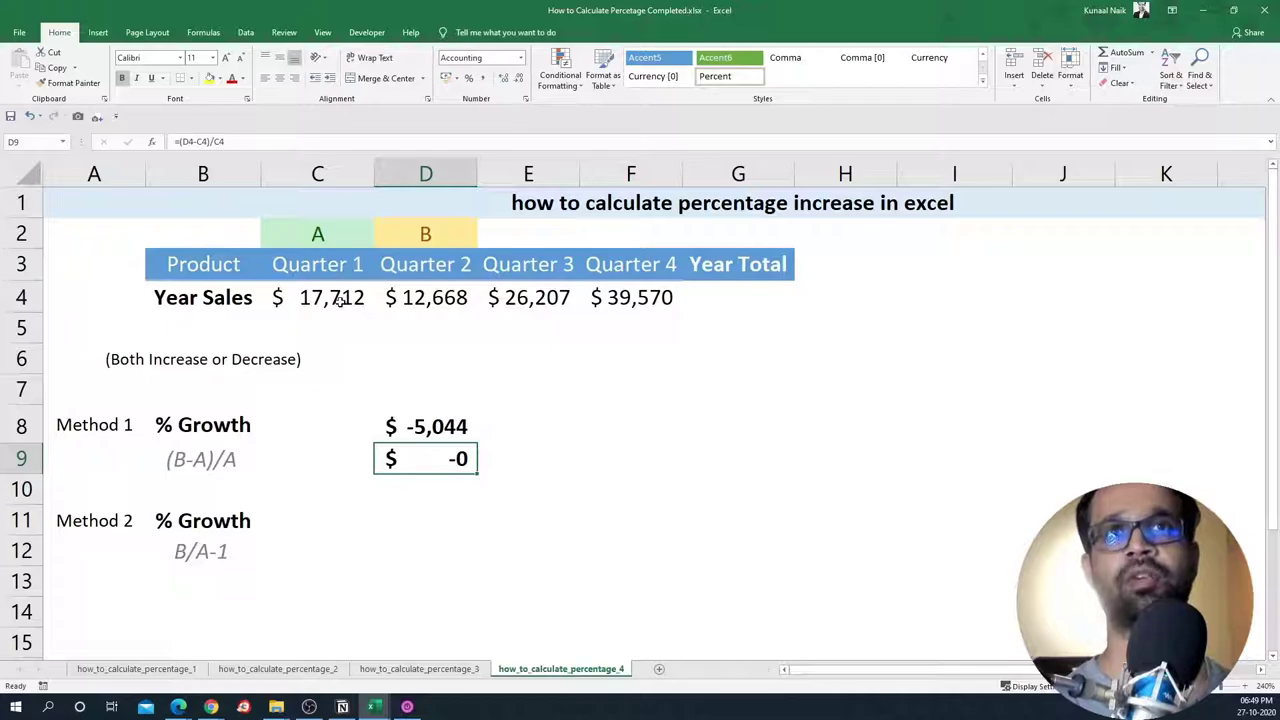
pyautogui.moveTo(343, 296); pyautogui.dragTo(425, 298)
pyautogui.click(417, 457)
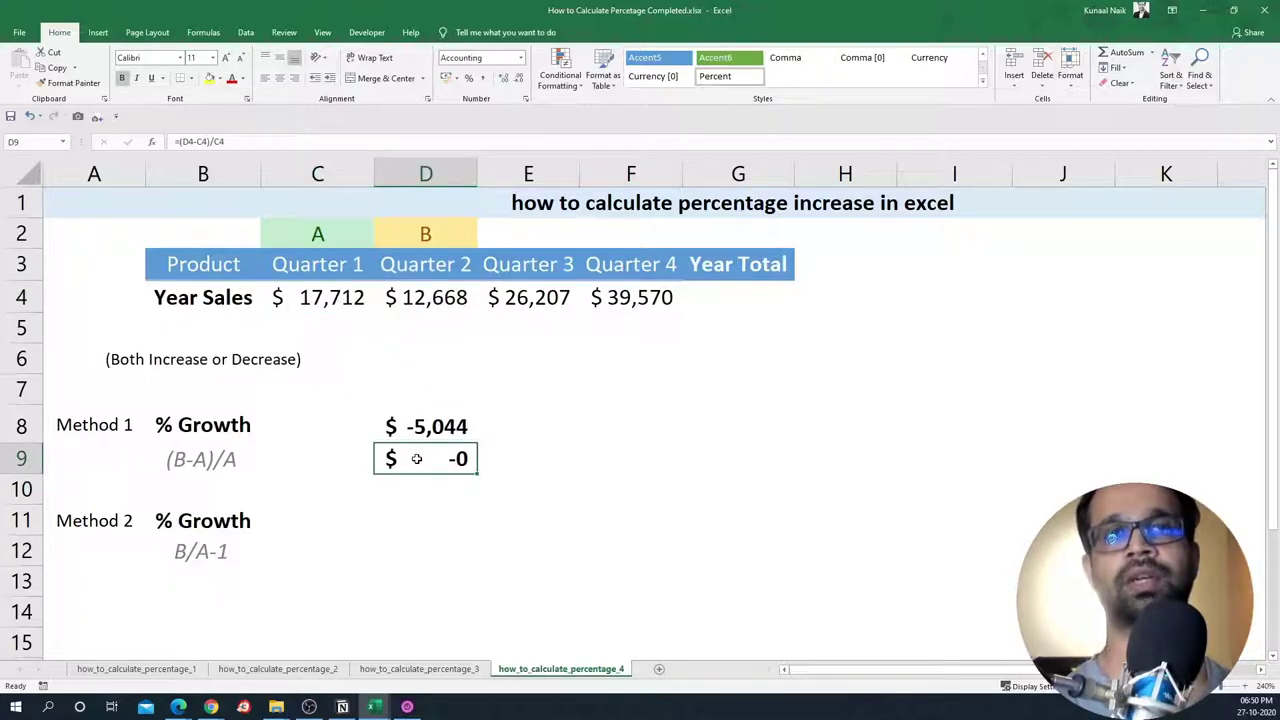
pyautogui.click(468, 79)
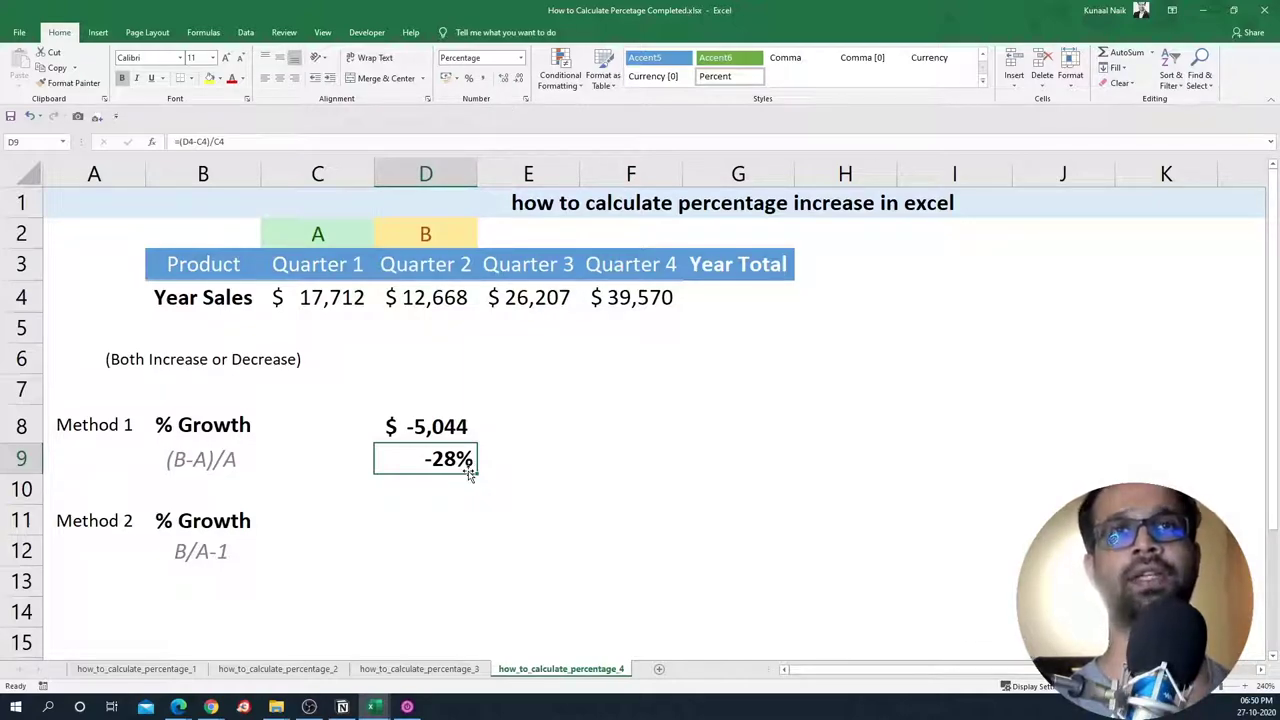
# Step: Fill the difference formula from D8 across to E8 and F8, and check the cell references in both copies
pyautogui.click(466, 434)
pyautogui.moveTo(533, 442); pyautogui.dragTo(646, 443)
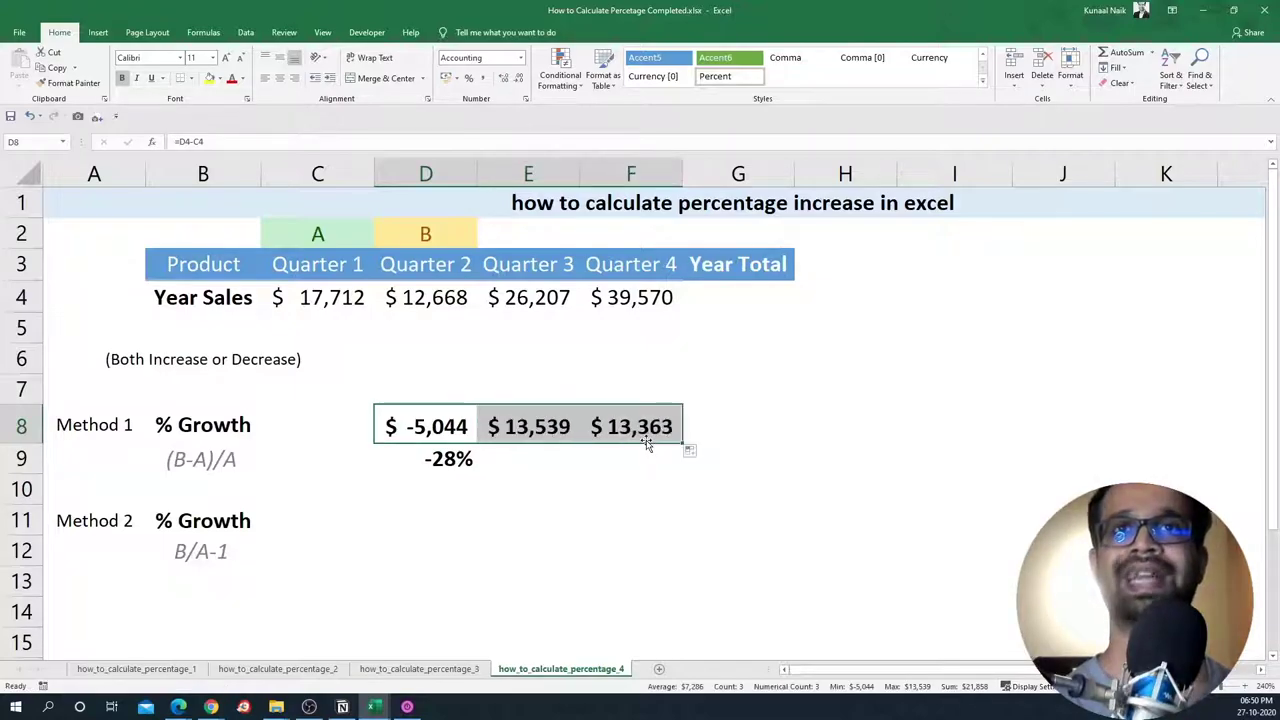
pyautogui.click(524, 433)
pyautogui.doubleClick(524, 432)
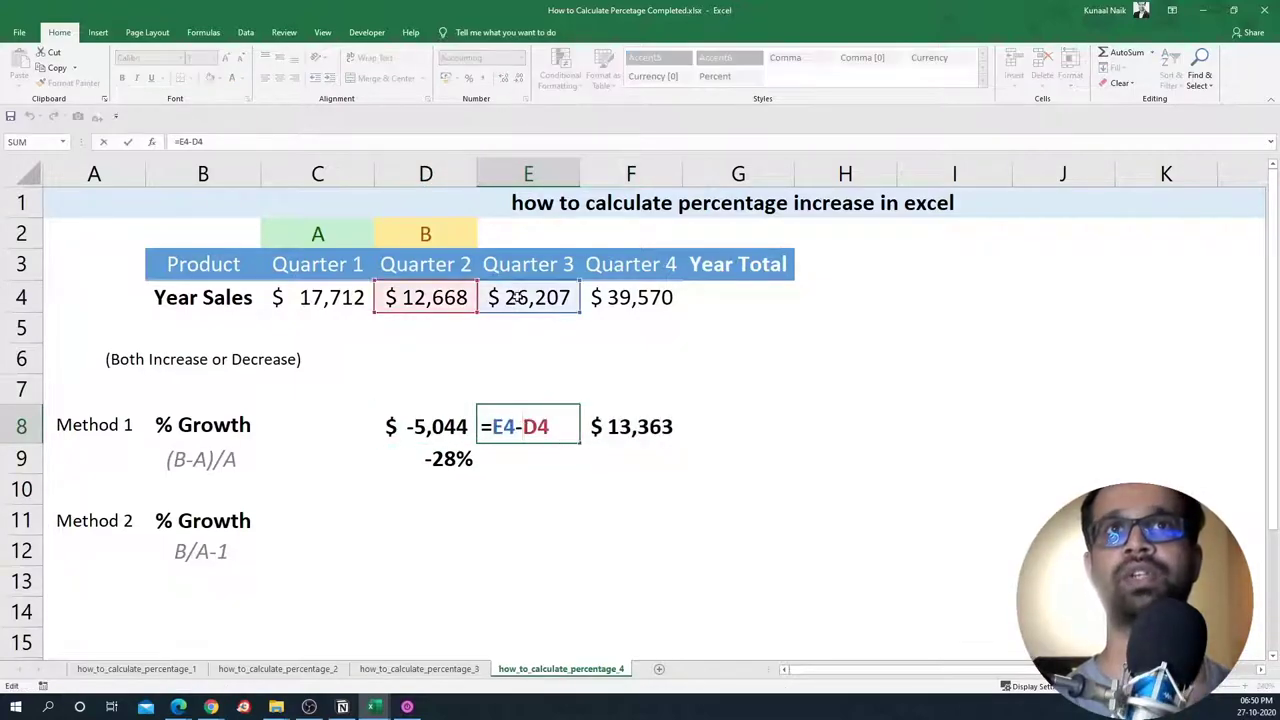
pyautogui.press('Escape')
pyautogui.doubleClick(626, 428)
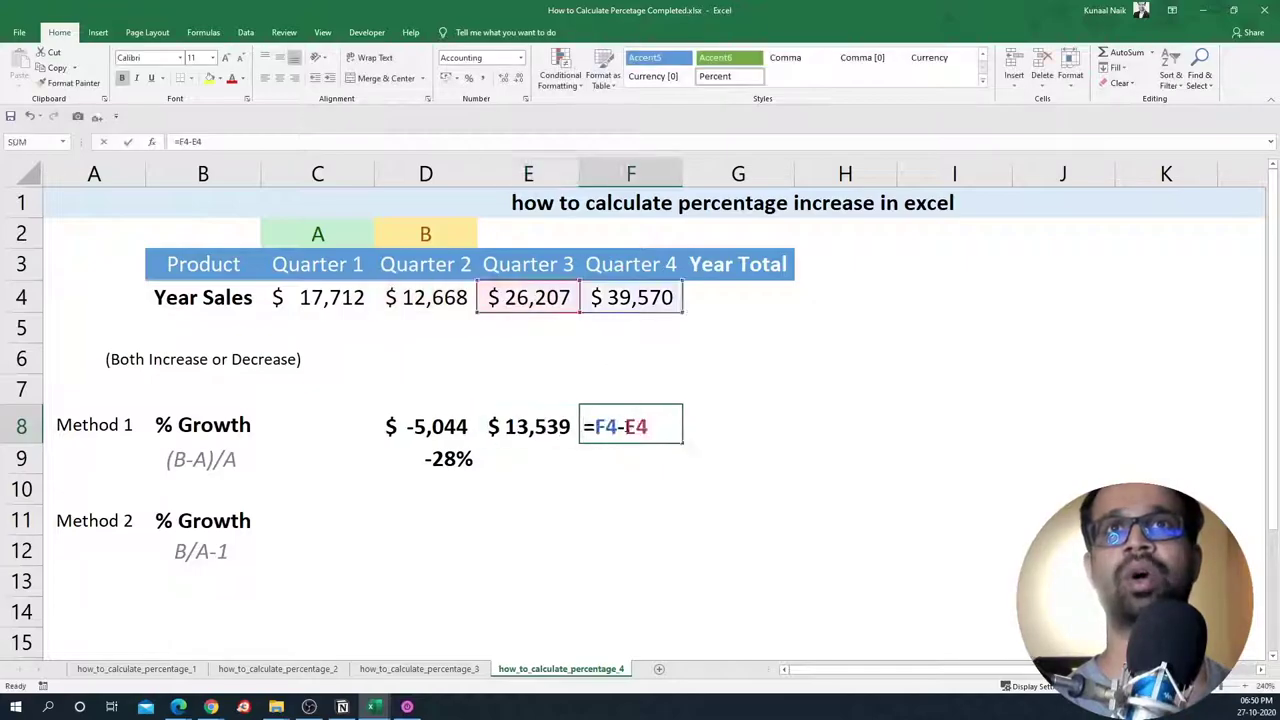
pyautogui.press('Escape')
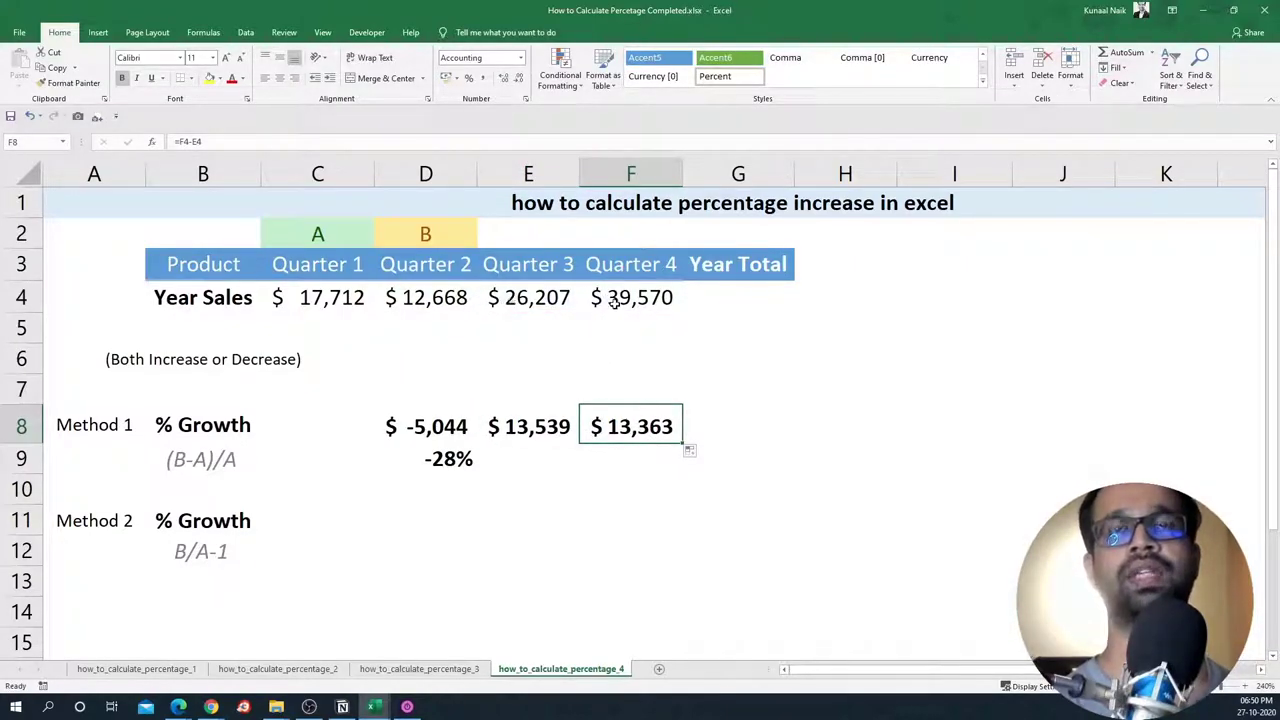
# Step: Fill the percentage growth formula from D9 across to E9 and F9
pyautogui.moveTo(543, 438); pyautogui.dragTo(628, 430)
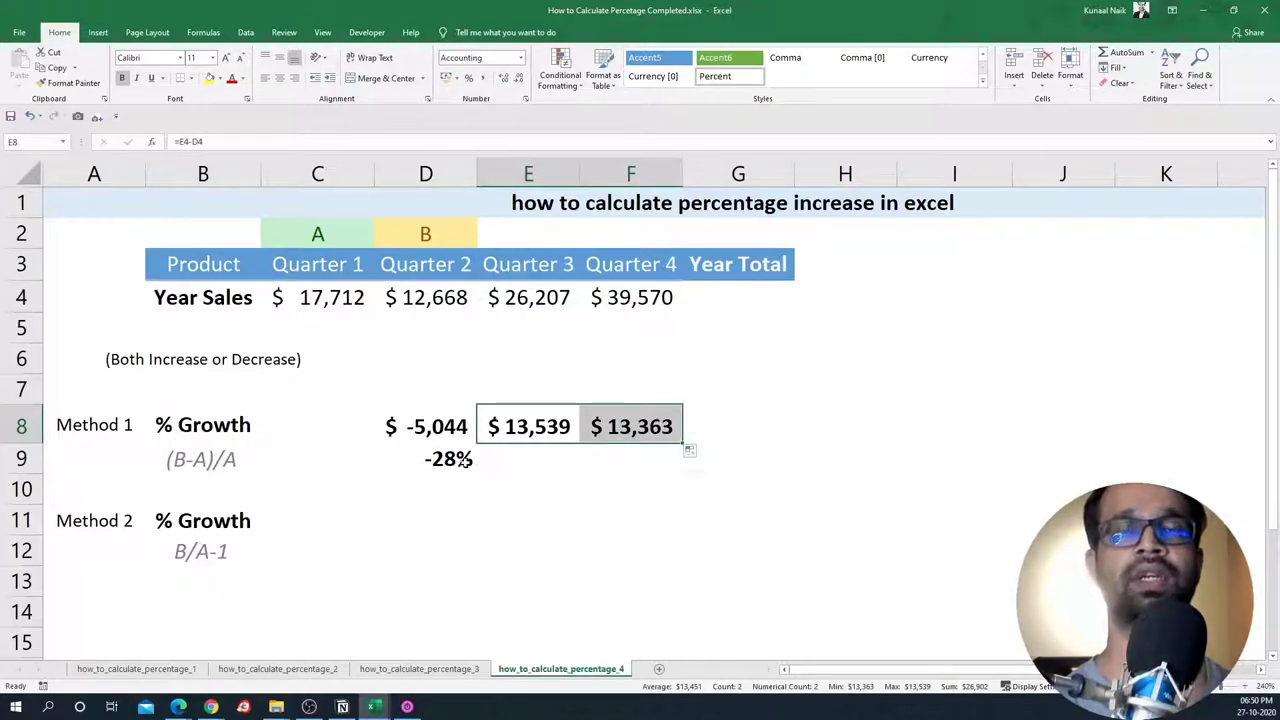
pyautogui.click(466, 462)
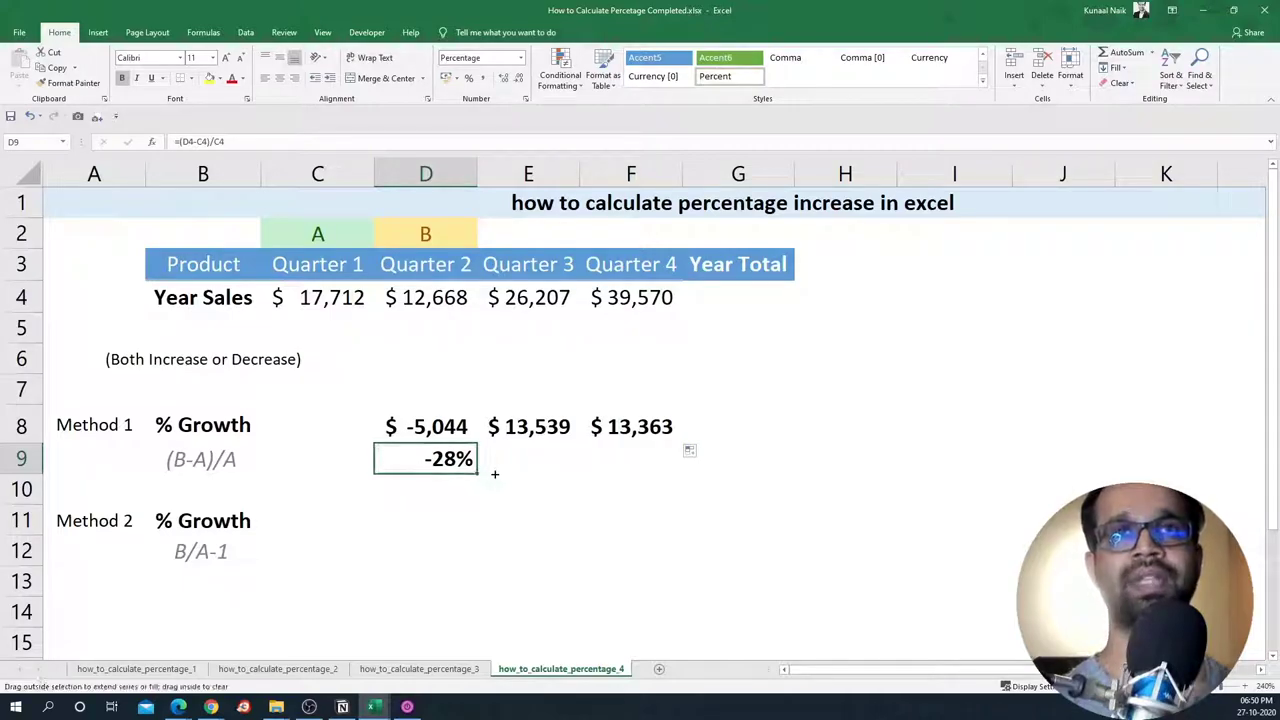
pyautogui.moveTo(529, 474); pyautogui.dragTo(676, 468)
pyautogui.moveTo(502, 458); pyautogui.dragTo(617, 456)
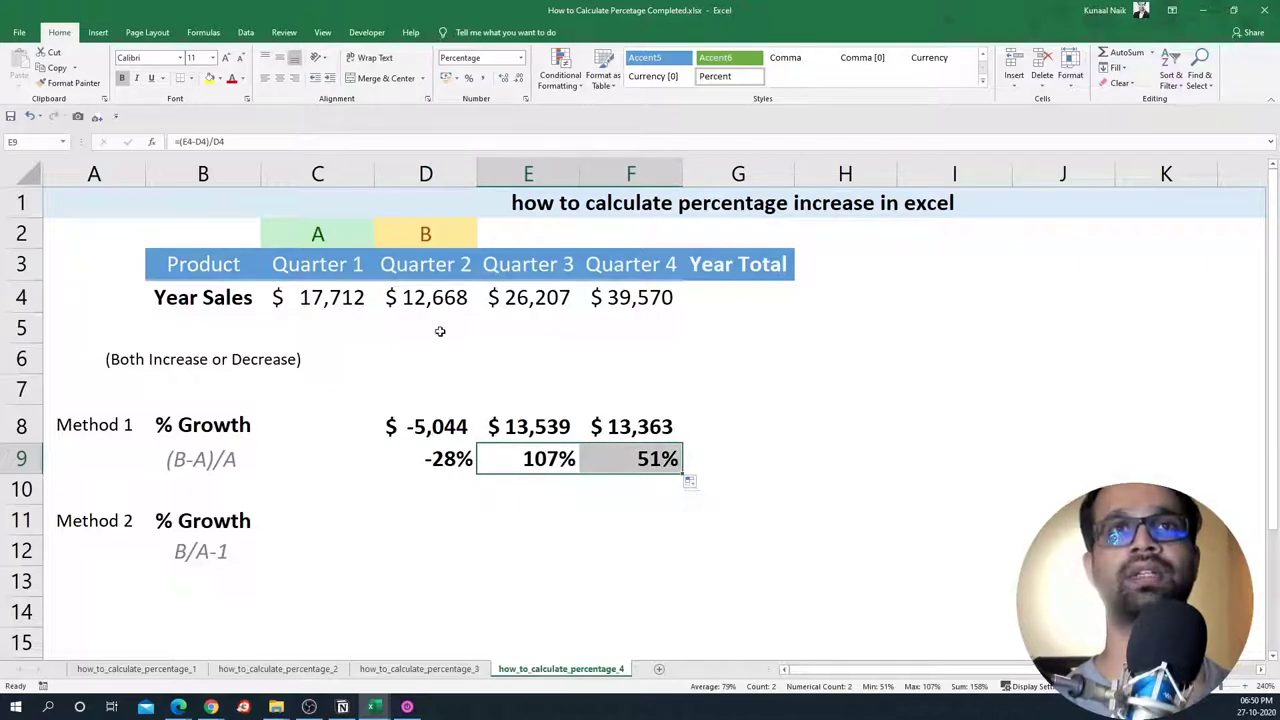
# Step: Examine the Quarter 3 and Quarter 4 growth percentages in row 9 against the sales in row 4 and the differences in row 8
pyautogui.click(436, 297)
pyautogui.click(523, 302)
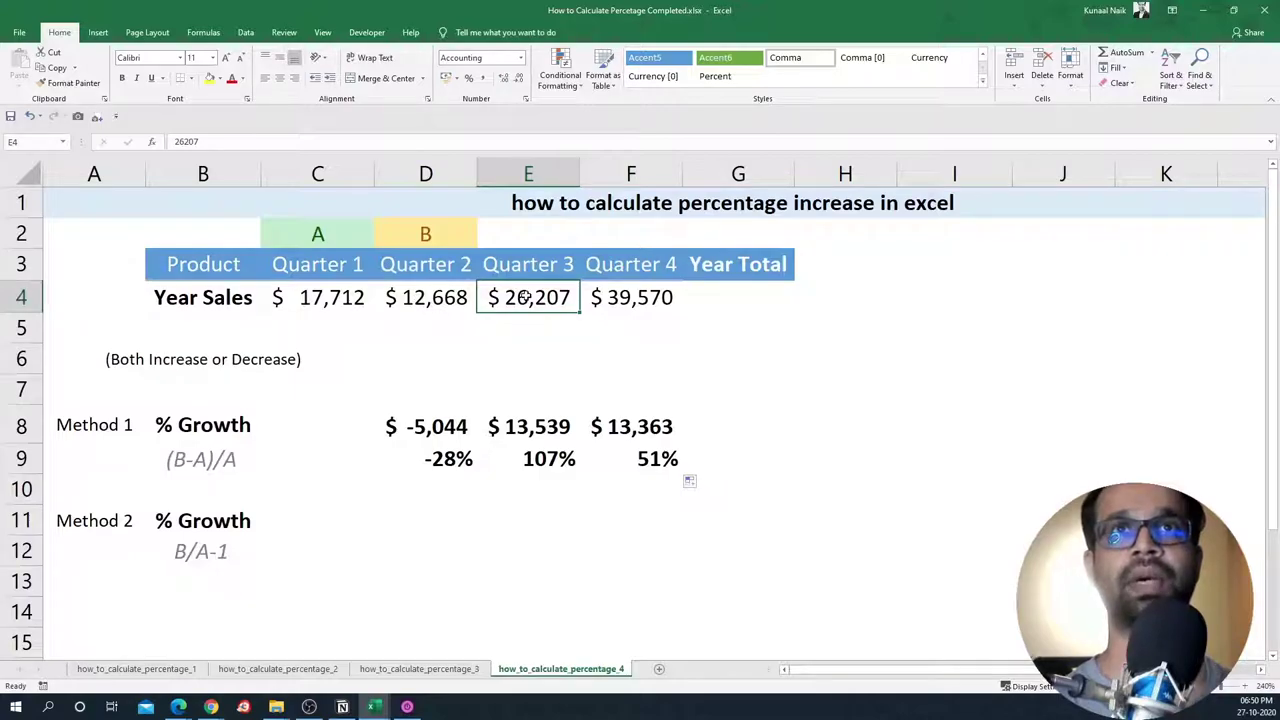
pyautogui.click(537, 461)
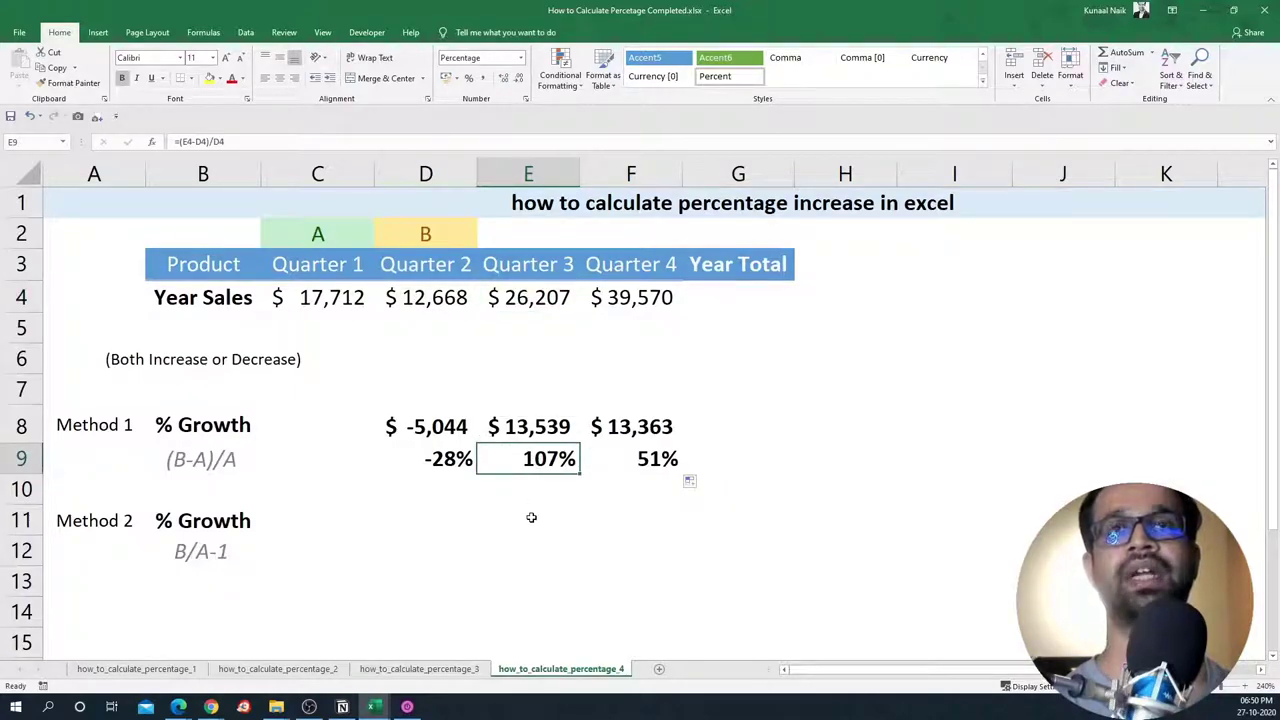
pyautogui.click(418, 301)
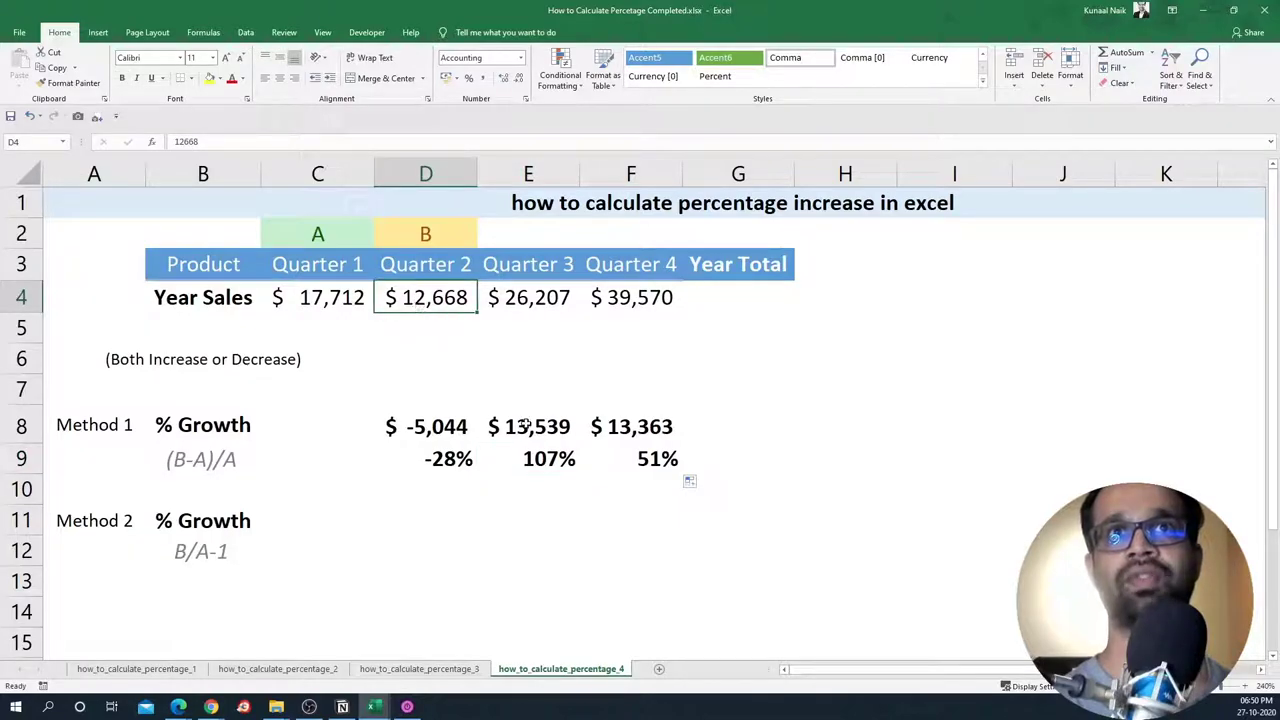
pyautogui.click(525, 428)
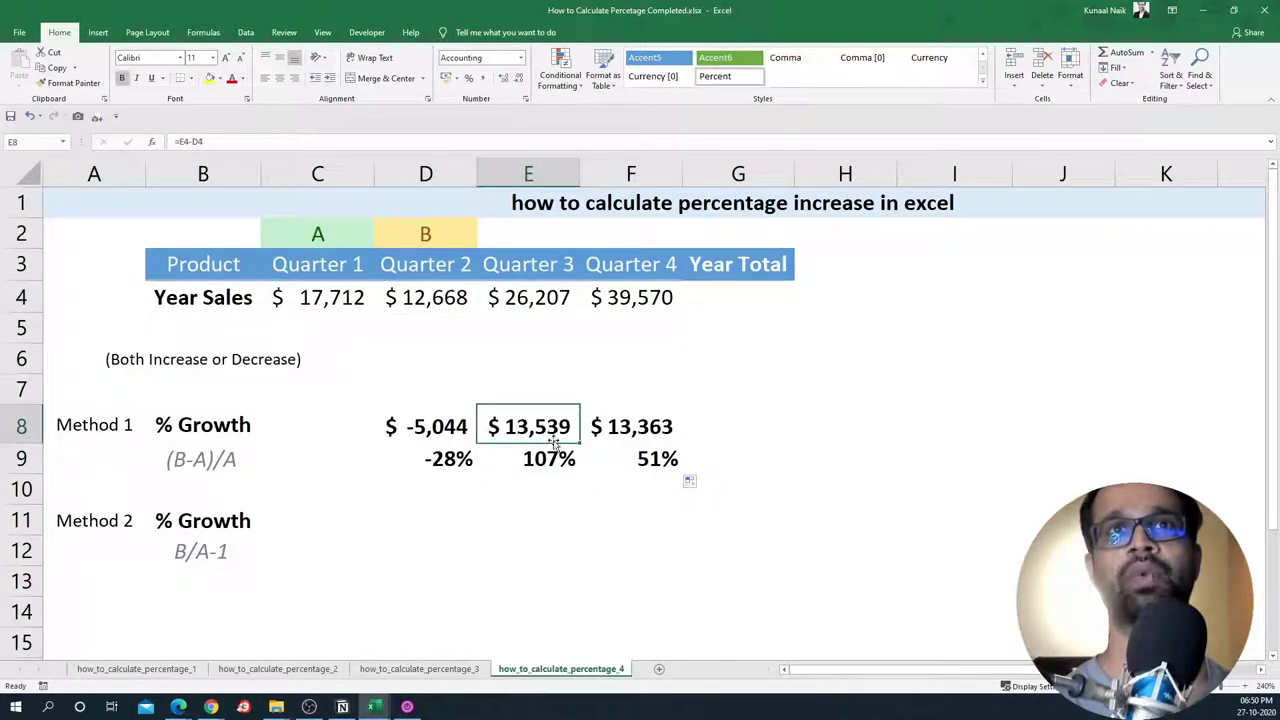
pyautogui.click(548, 458)
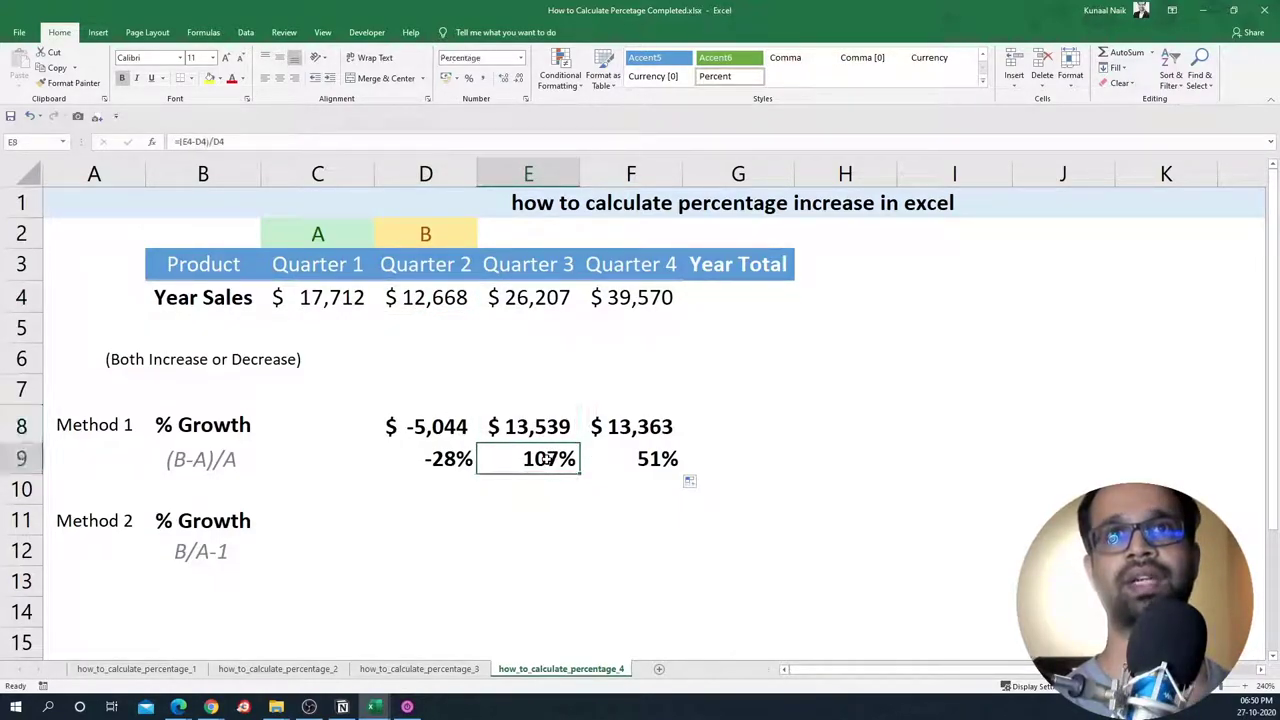
pyautogui.click(549, 297)
pyautogui.click(645, 300)
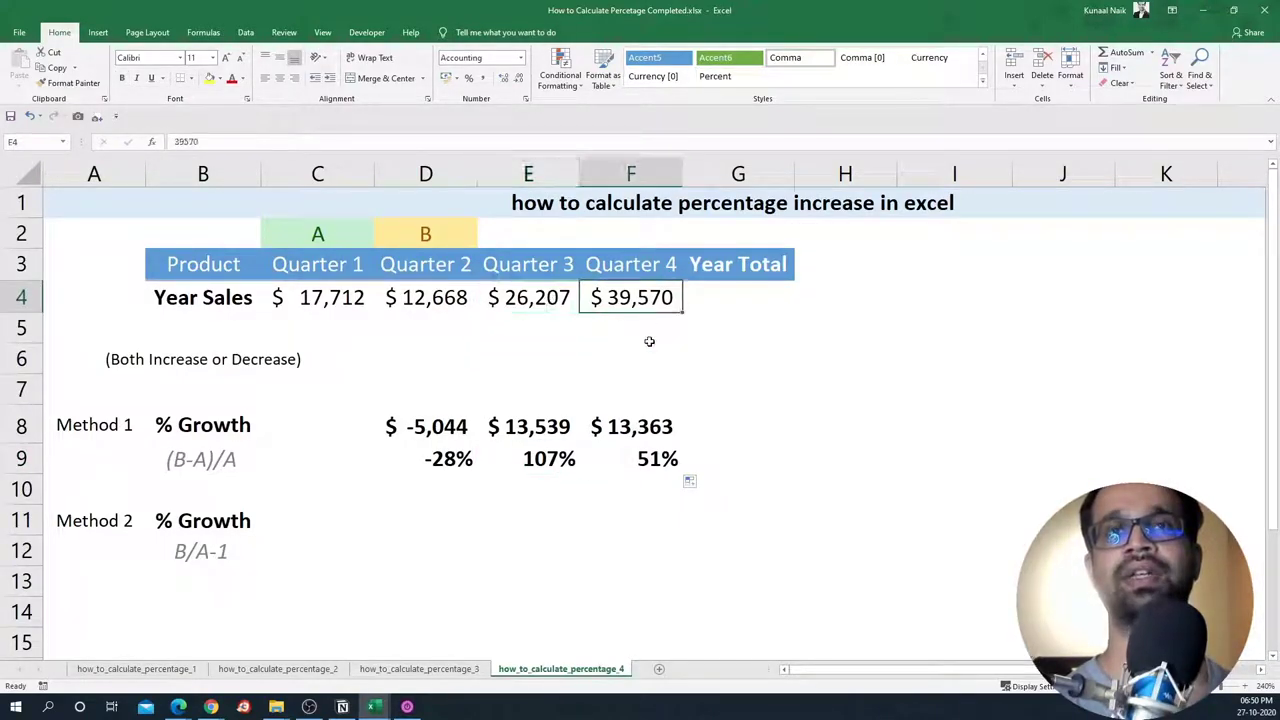
pyautogui.click(620, 428)
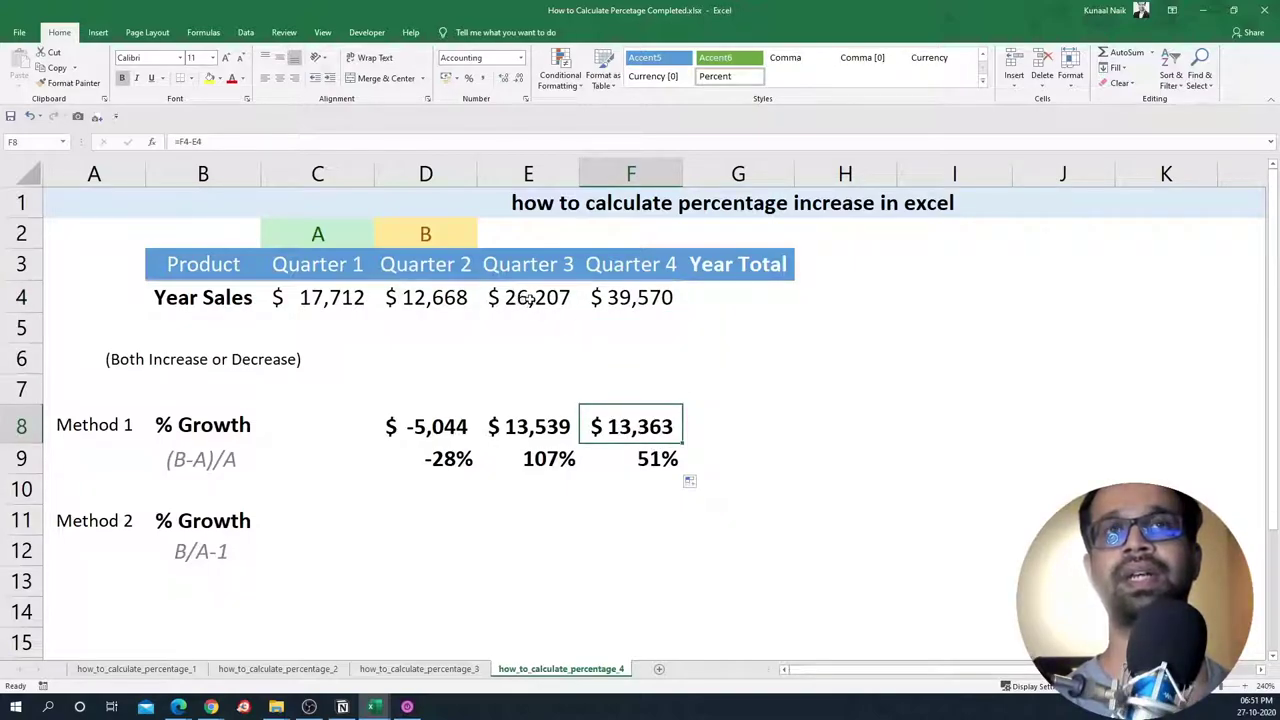
pyautogui.click(533, 430)
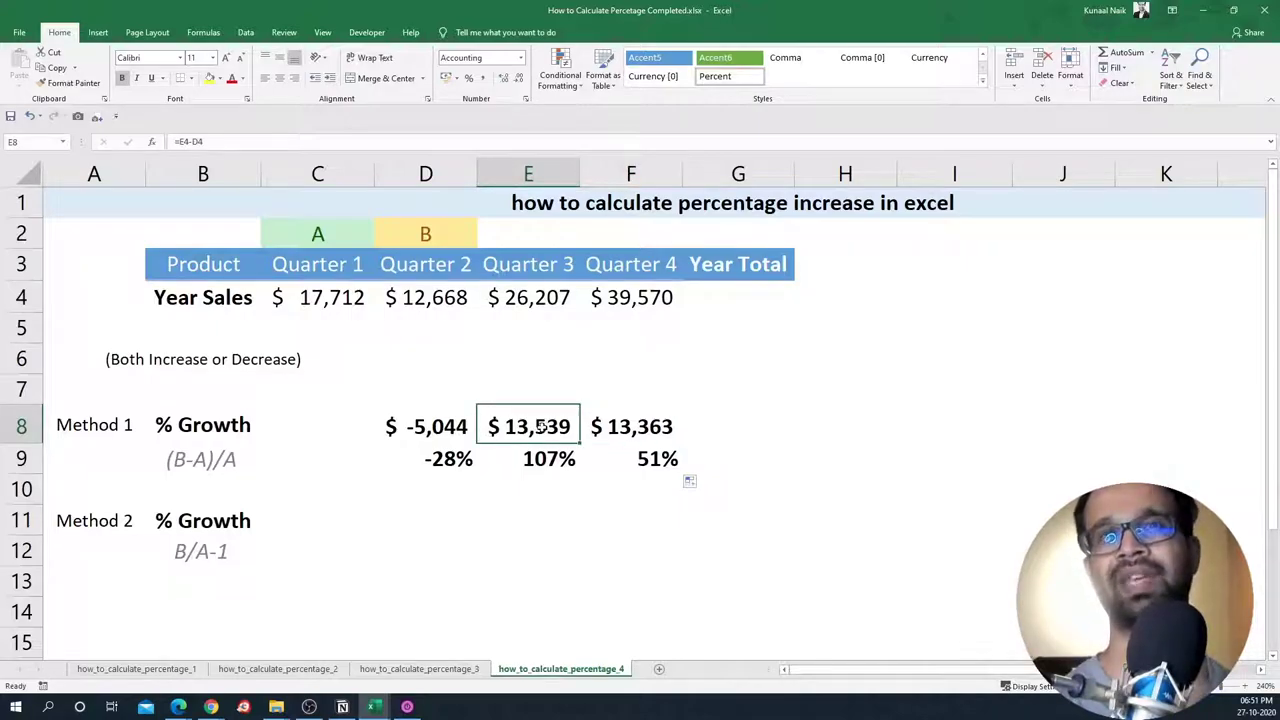
pyautogui.click(646, 460)
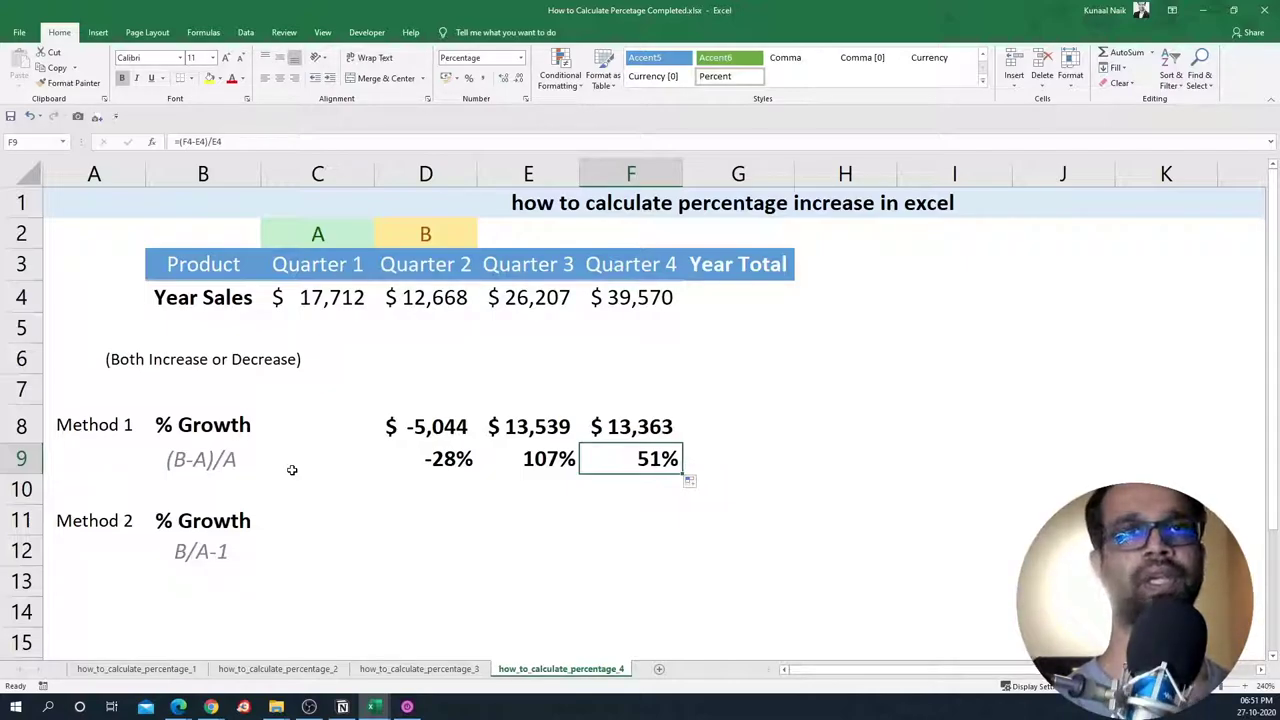
# Step: For Method 2, divide Quarter 2 sales by Quarter 1 sales in cell D11 with =D4/C4
pyautogui.click(426, 551)
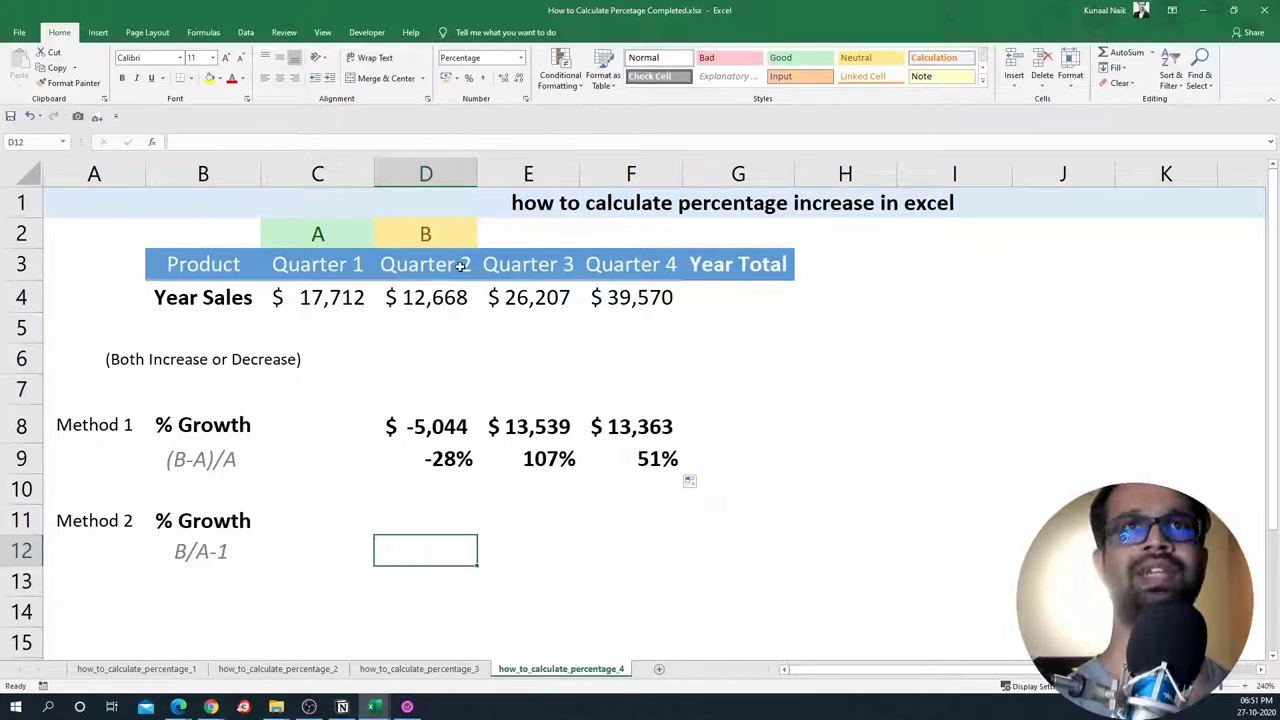
pyautogui.moveTo(458, 266); pyautogui.dragTo(449, 292)
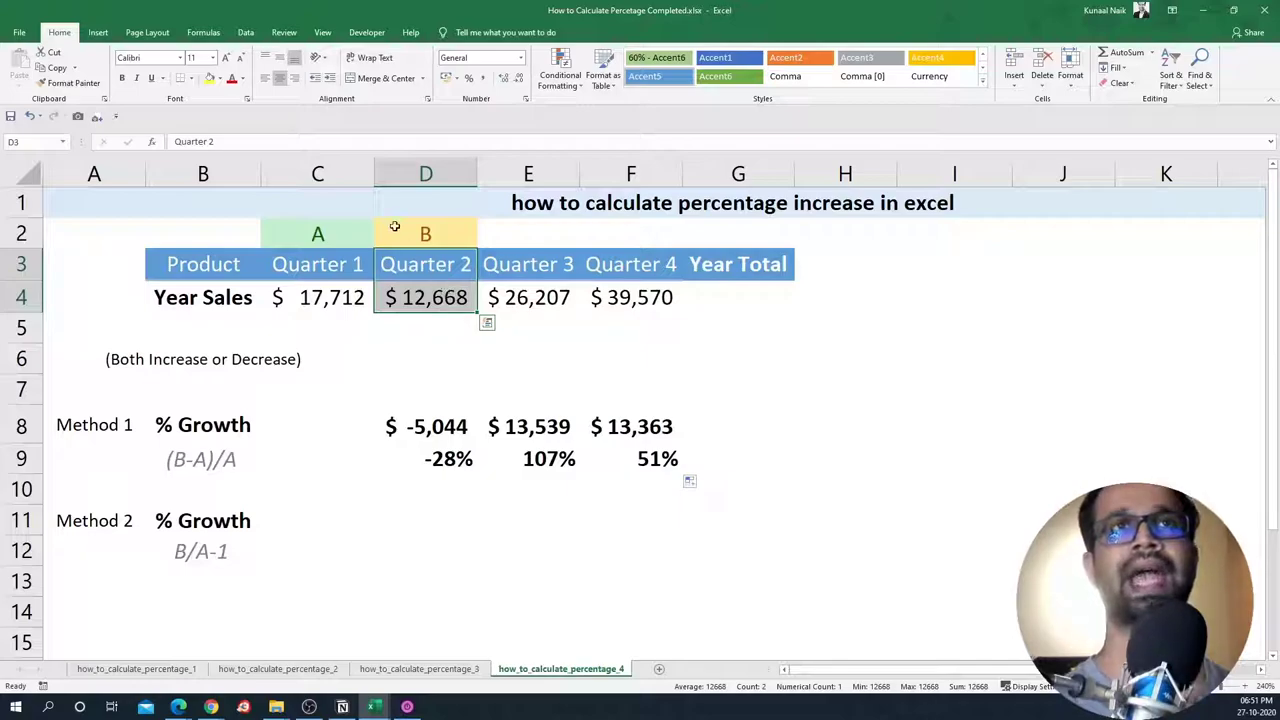
pyautogui.moveTo(325, 226); pyautogui.dragTo(322, 300)
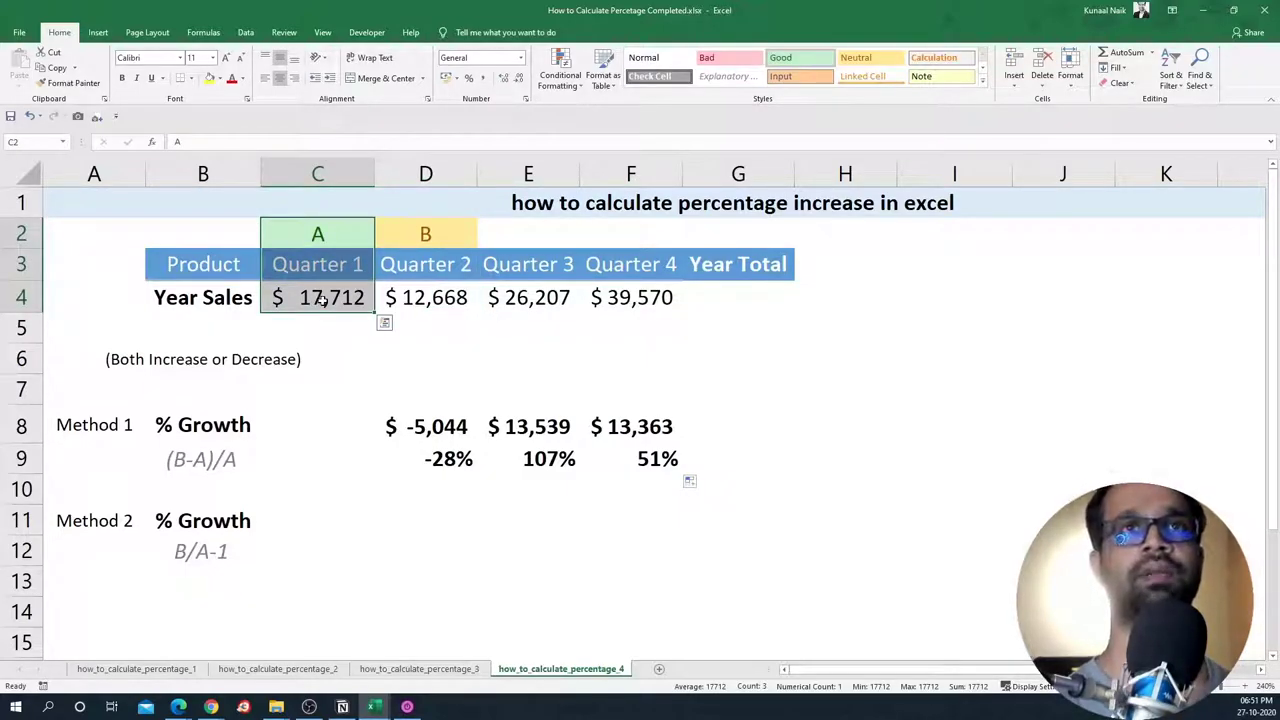
pyautogui.click(455, 299)
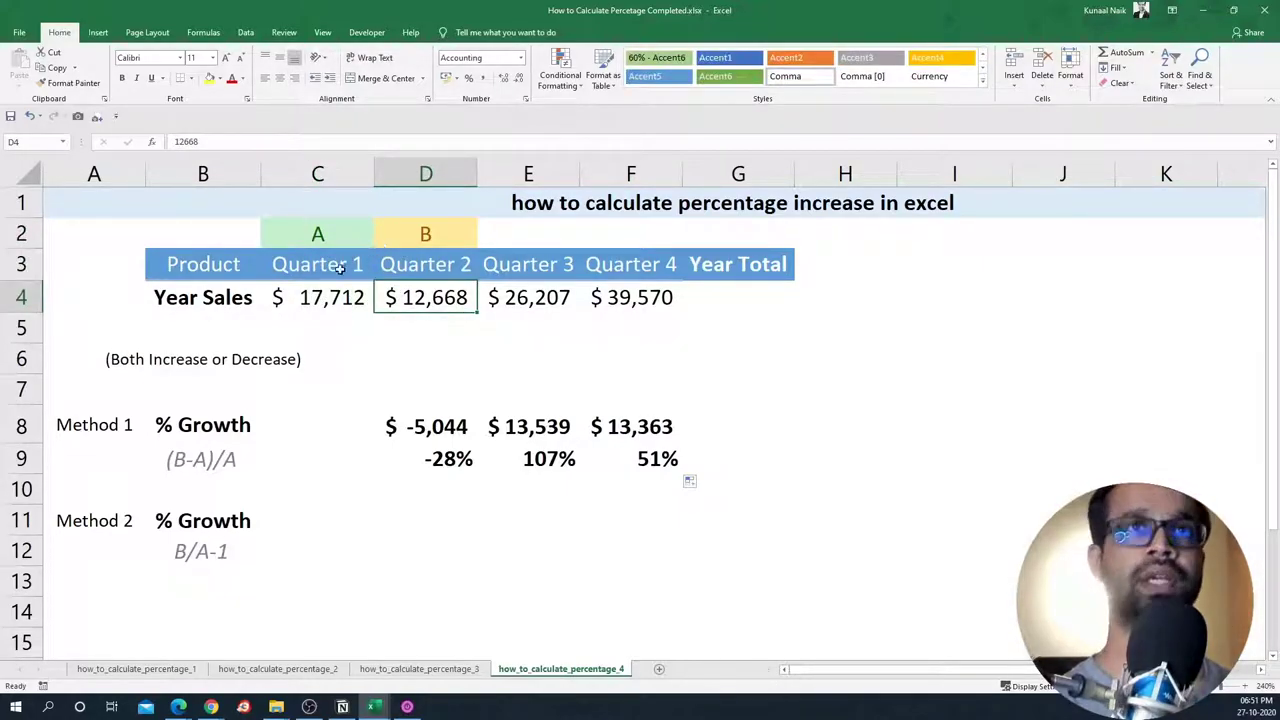
pyautogui.click(328, 304)
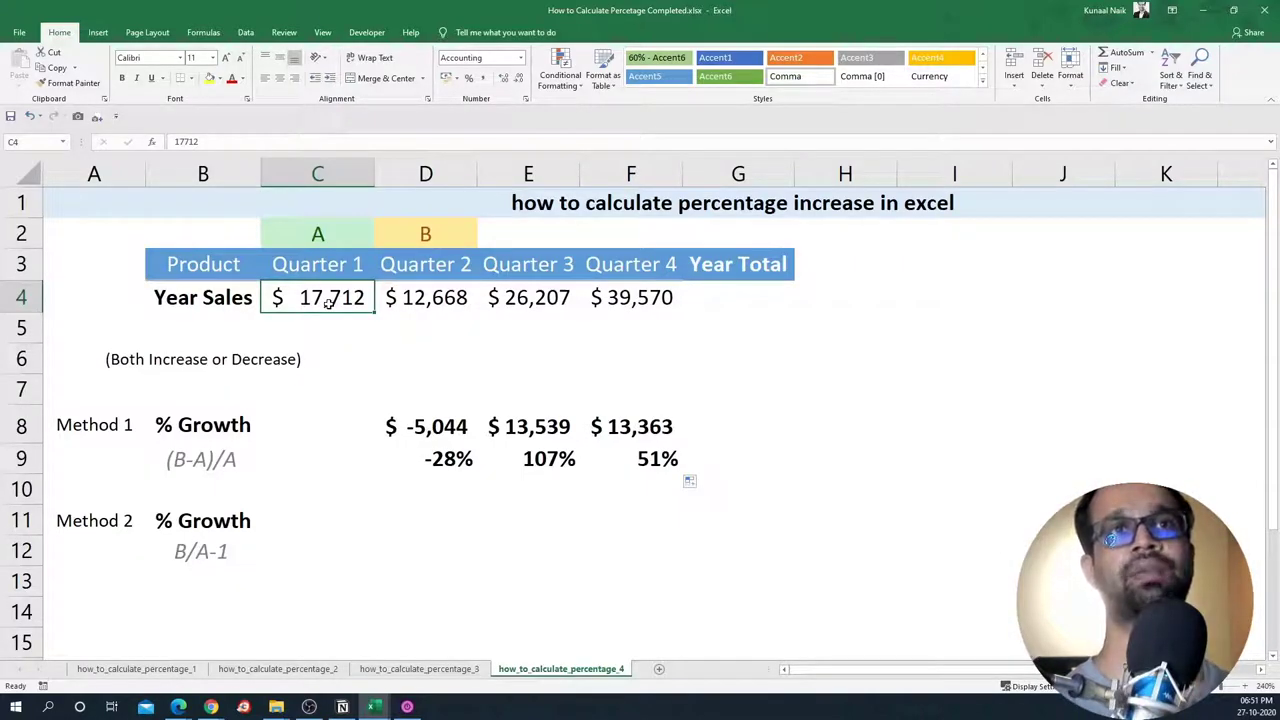
pyautogui.click(445, 520)
pyautogui.write('=')
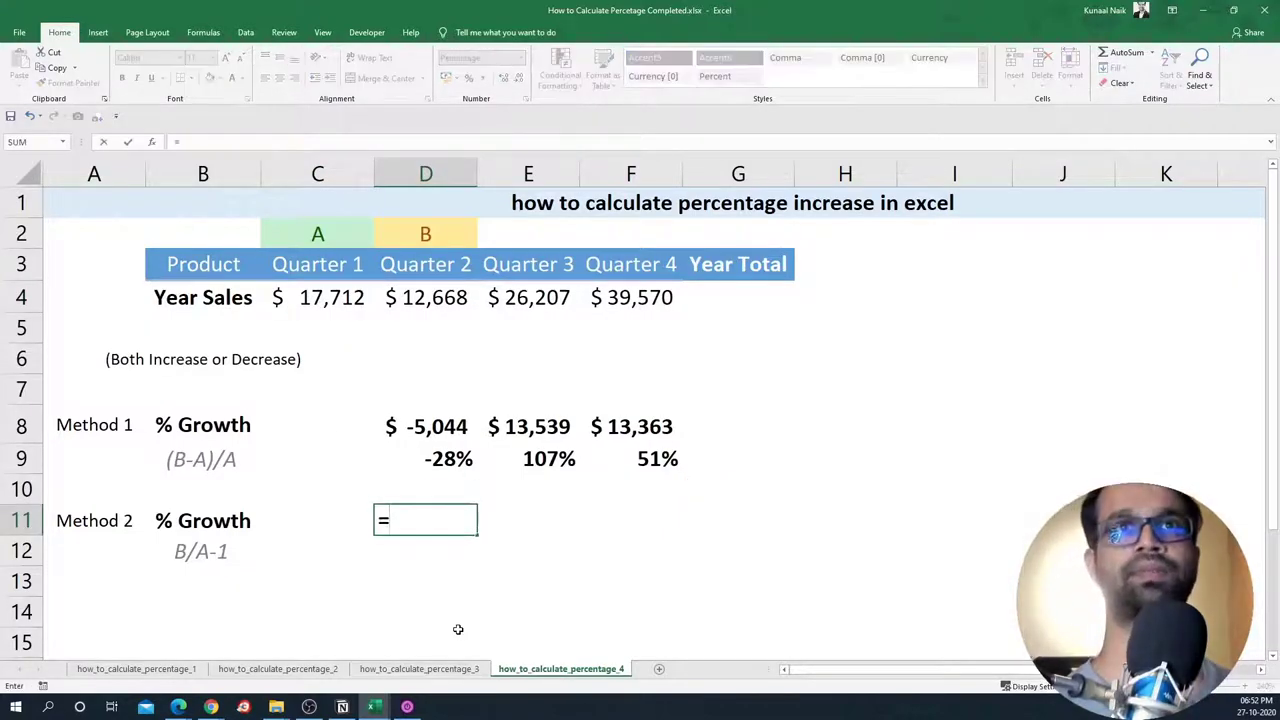
pyautogui.press('Up')
pyautogui.press('Up')
pyautogui.press('Up')
pyautogui.press('Up')
pyautogui.press('Up')
pyautogui.press('Up')
pyautogui.press('Up')
pyautogui.write('/')
pyautogui.press('Left')
pyautogui.press('Up')
pyautogui.press('Up')
pyautogui.press('Up')
pyautogui.press('Up')
pyautogui.press('Up')
pyautogui.press('Up')
pyautogui.press('Up')
pyautogui.press('Return')
pyautogui.press('Up')
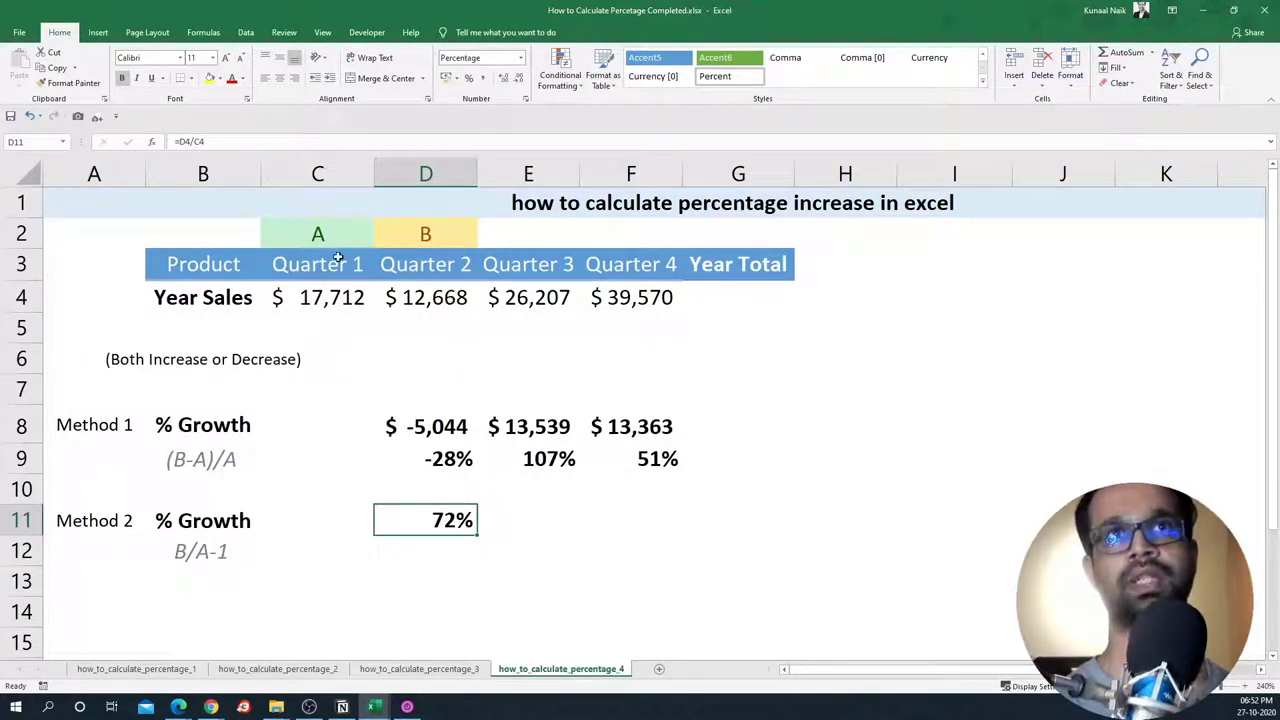
# Step: Subtract 1 from the D11 ratio in cell D12 with =D11-1, and compare it with the Method 1 growth in D9
pyautogui.click(456, 545)
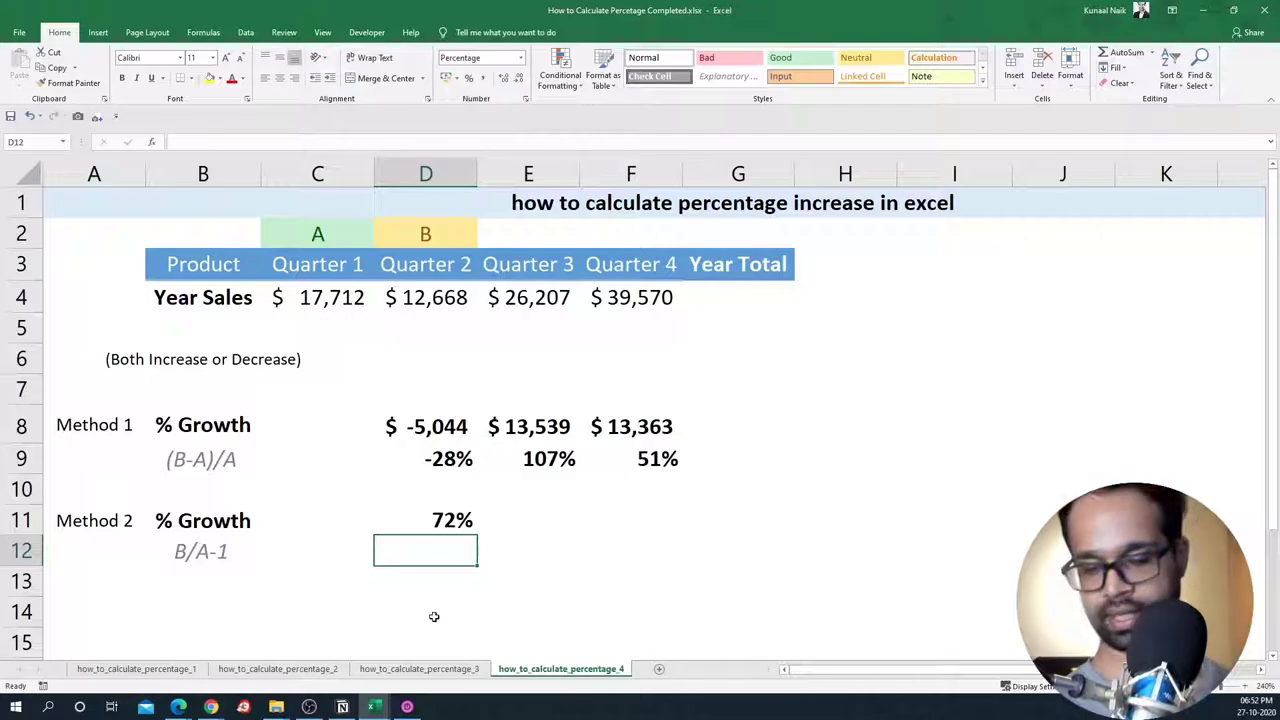
pyautogui.write('=')
pyautogui.press('Up')
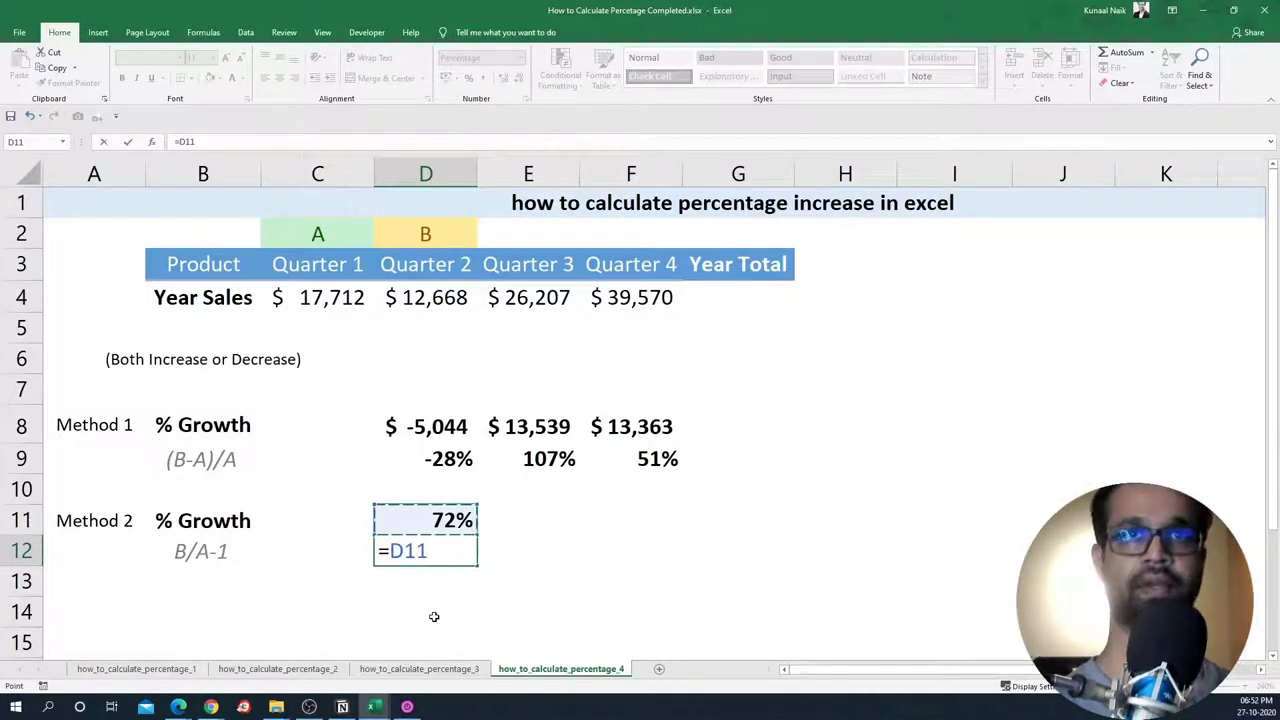
pyautogui.write('-1')
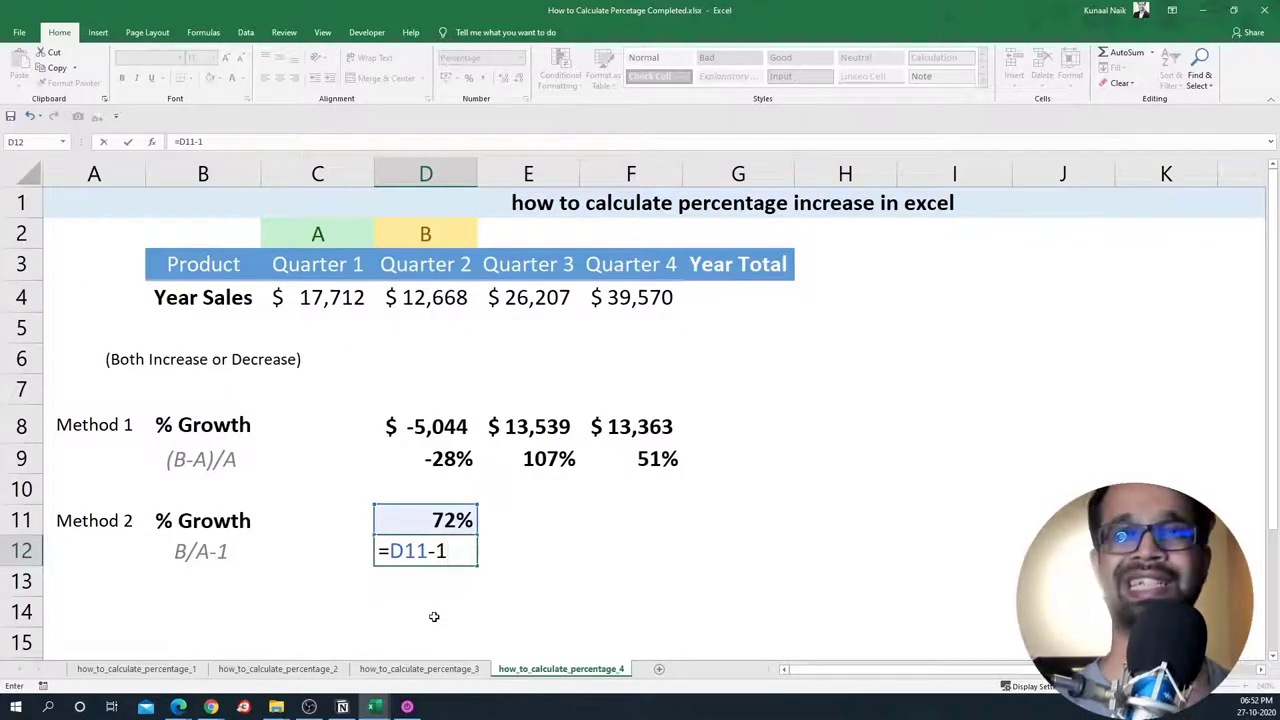
pyautogui.press('Return')
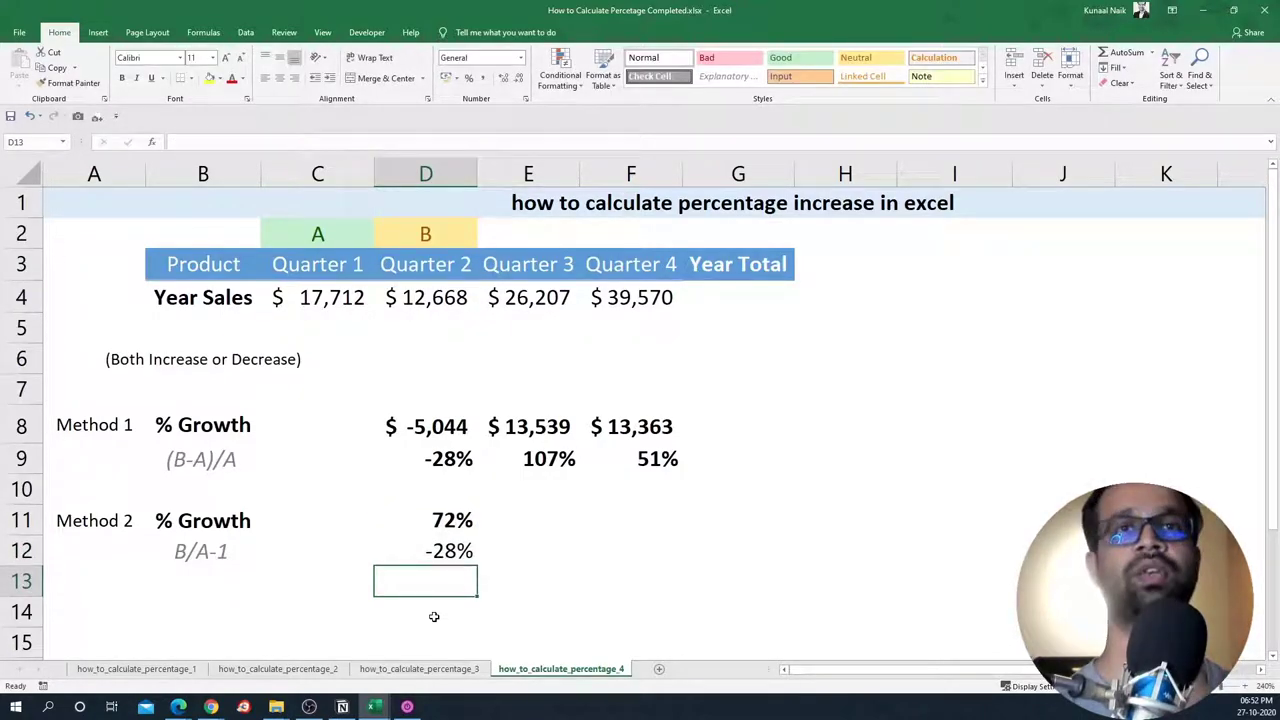
pyautogui.click(447, 462)
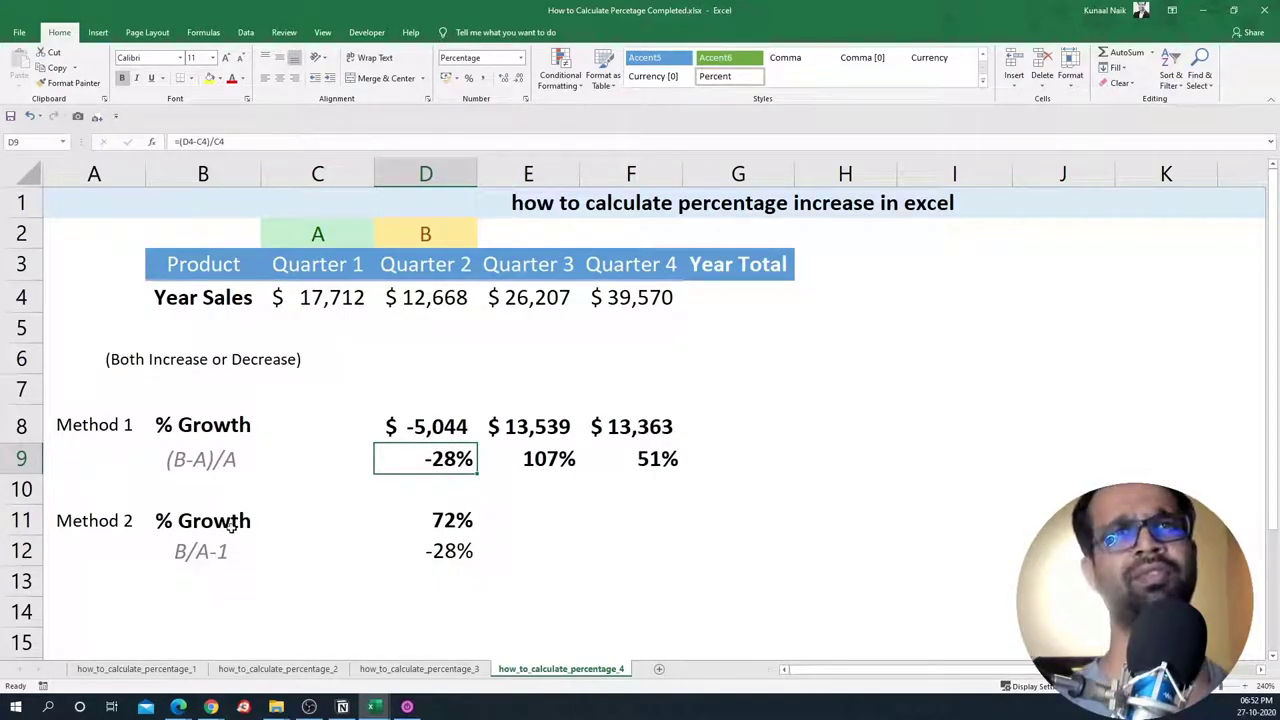
pyautogui.click(212, 465)
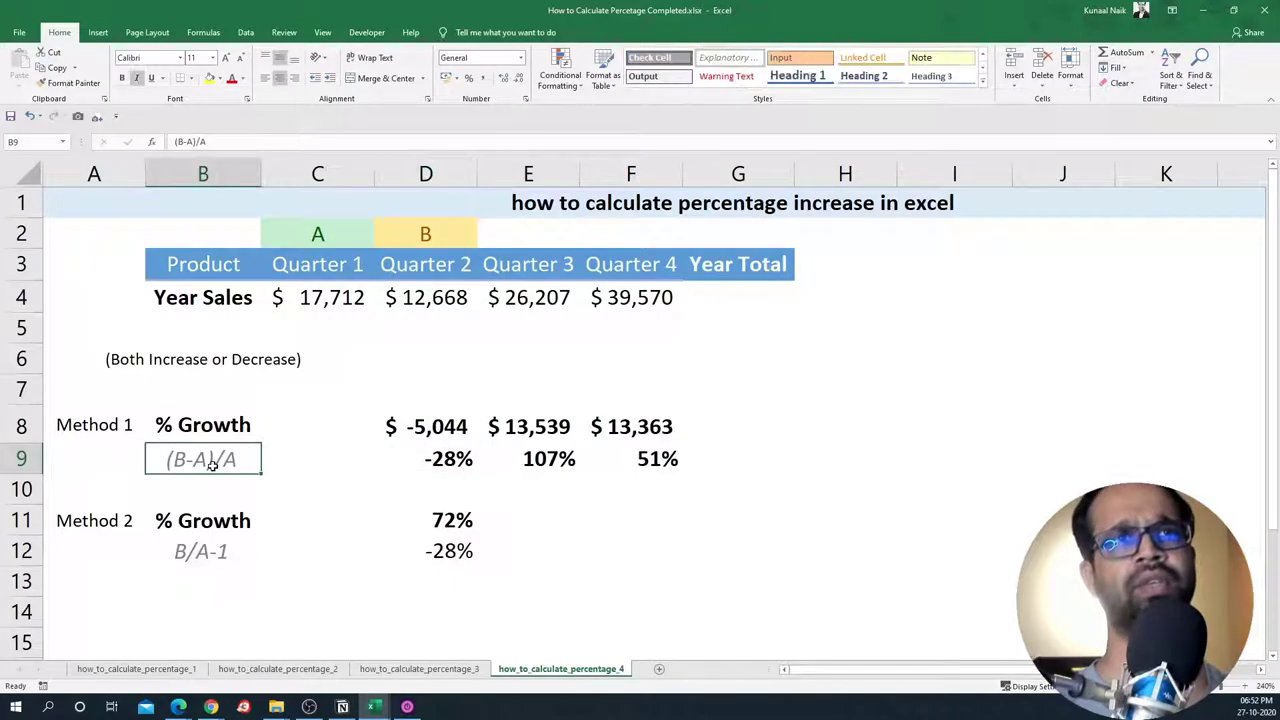
pyautogui.click(224, 545)
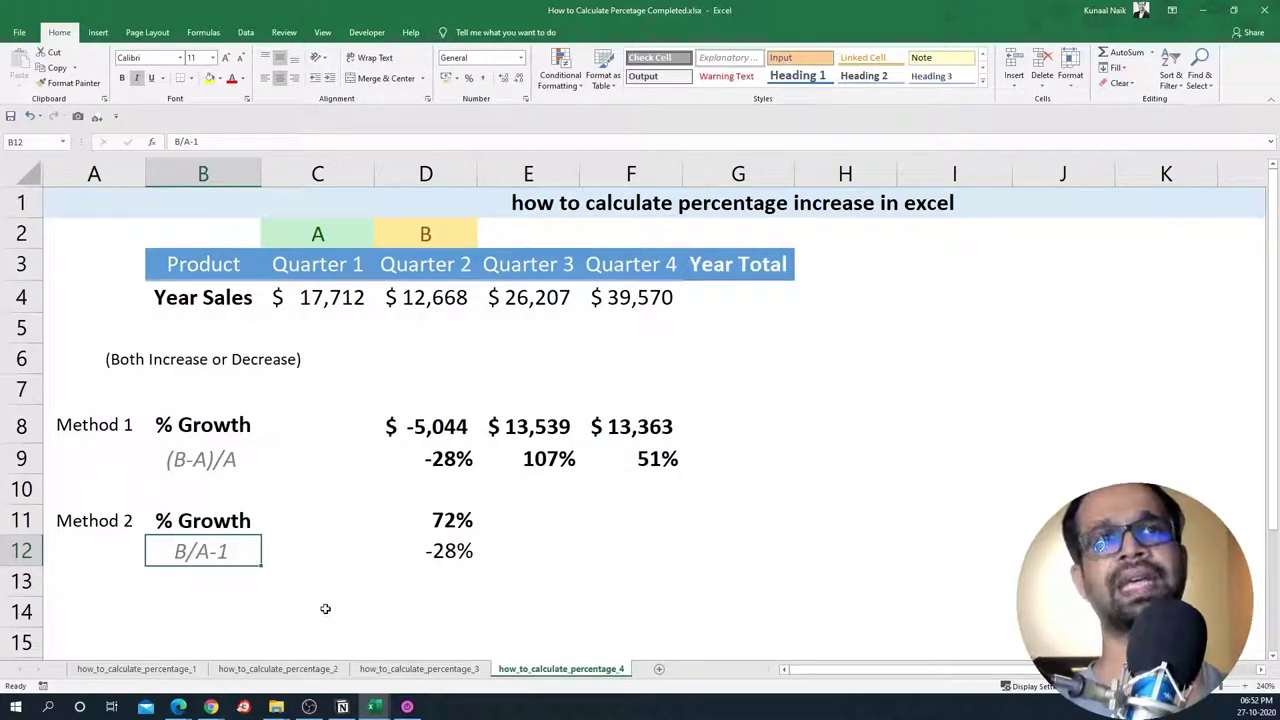
# Step: Replace the formula in cell D12 with the single-cell Method 2 calculation, =D4/C4-1
pyautogui.click(452, 552)
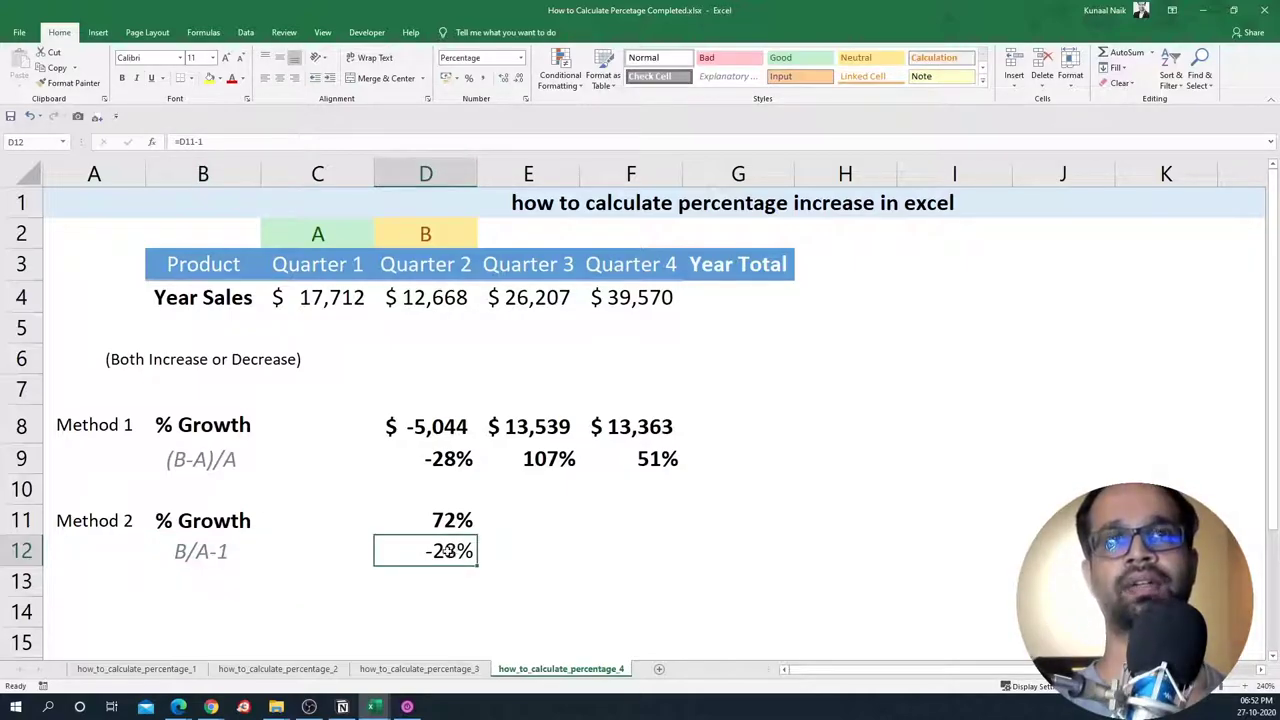
pyautogui.write('=')
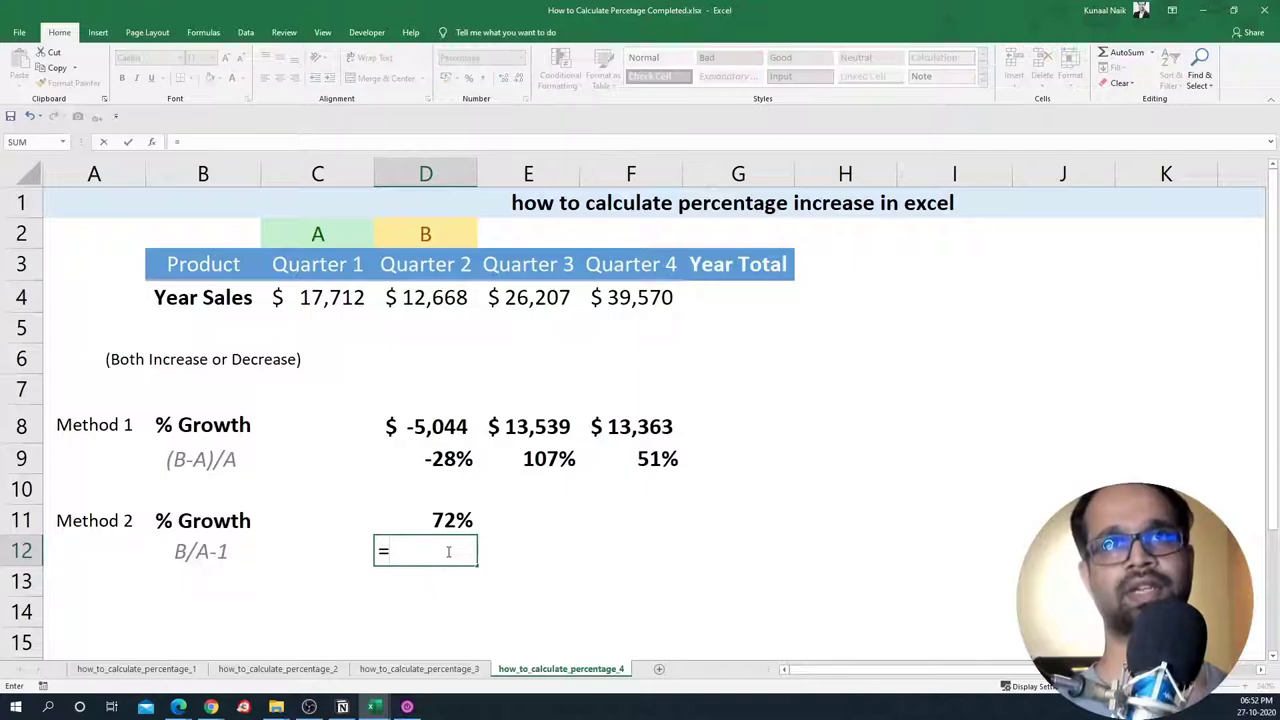
pyautogui.press('Up')
pyautogui.press('Up')
pyautogui.press('Up')
pyautogui.press('Up')
pyautogui.press('Up')
pyautogui.press('Up')
pyautogui.press('Up')
pyautogui.press('Up')
pyautogui.write('/')
pyautogui.press('Left')
pyautogui.press('Up')
pyautogui.press('Up')
pyautogui.press('Up')
pyautogui.press('Up')
pyautogui.press('Up')
pyautogui.press('Up')
pyautogui.press('Up')
pyautogui.press('Up')
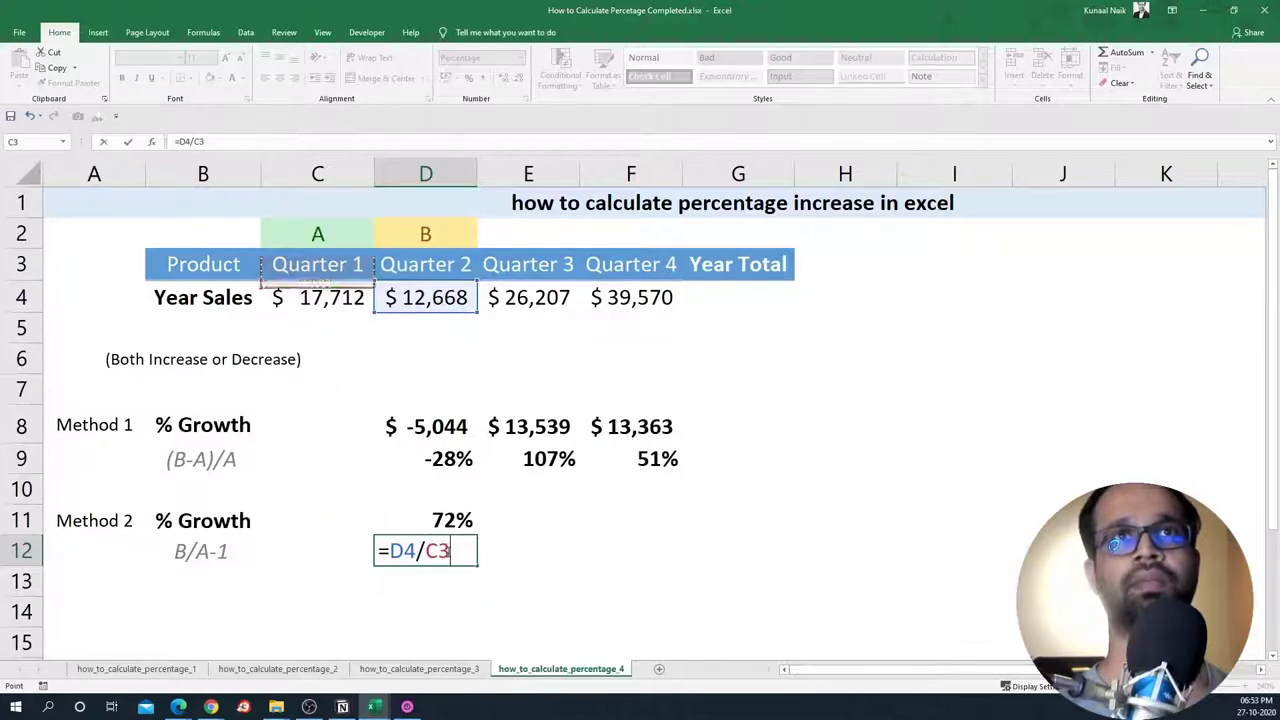
pyautogui.write('-1')
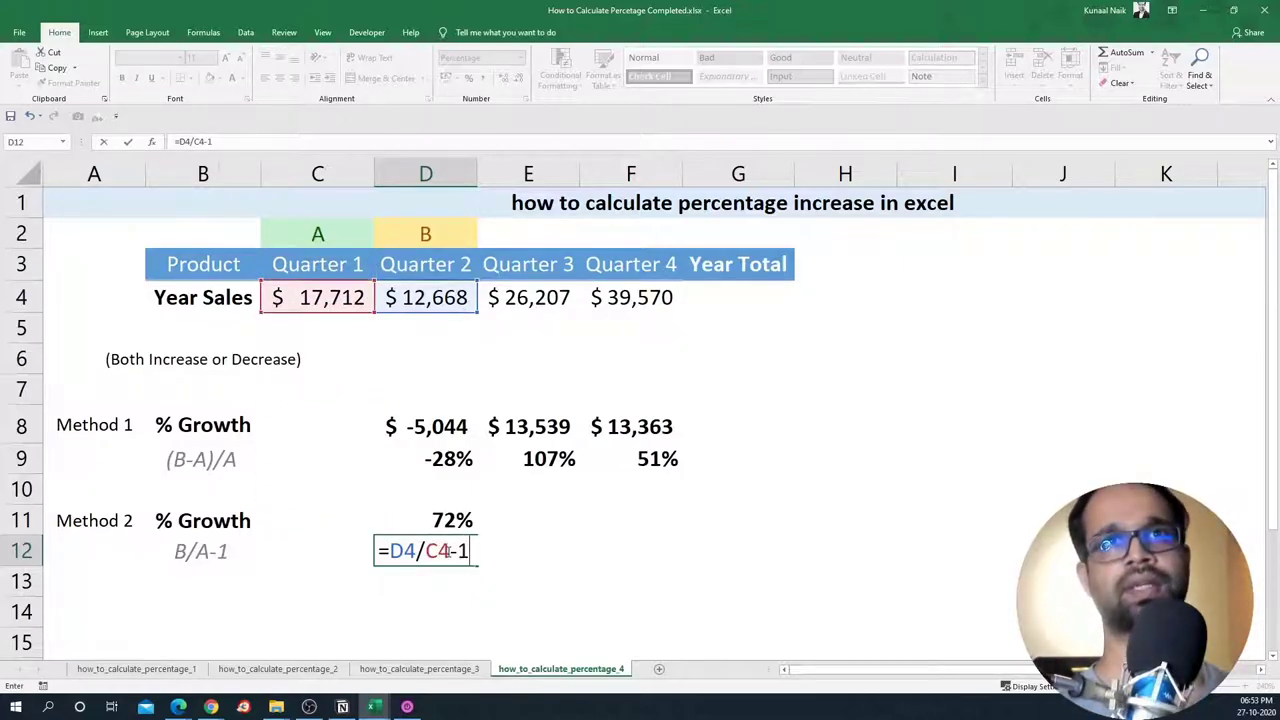
pyautogui.press('Return')
# Step: Fill the Method 2 growth formula from D12 across to E12 and F12, and compare the row with the Method 1 results
pyautogui.press('Up')
pyautogui.moveTo(478, 566); pyautogui.dragTo(682, 568)
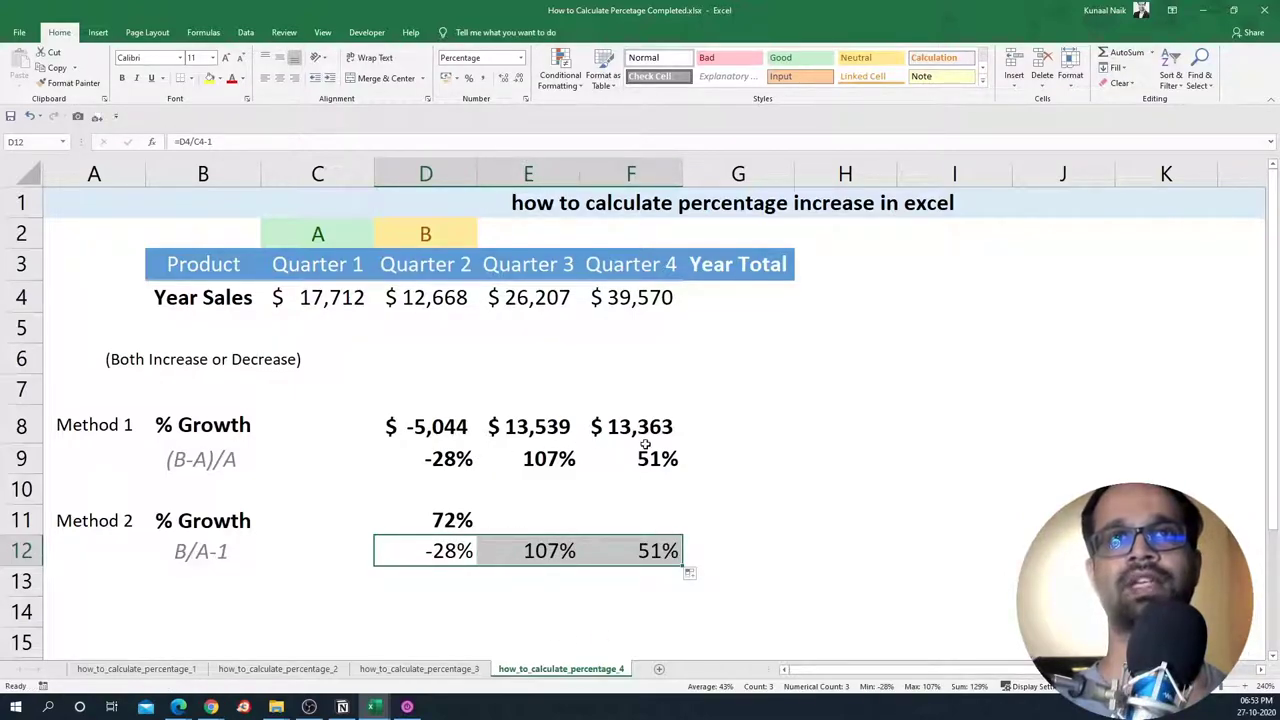
pyautogui.moveTo(663, 458); pyautogui.dragTo(228, 462)
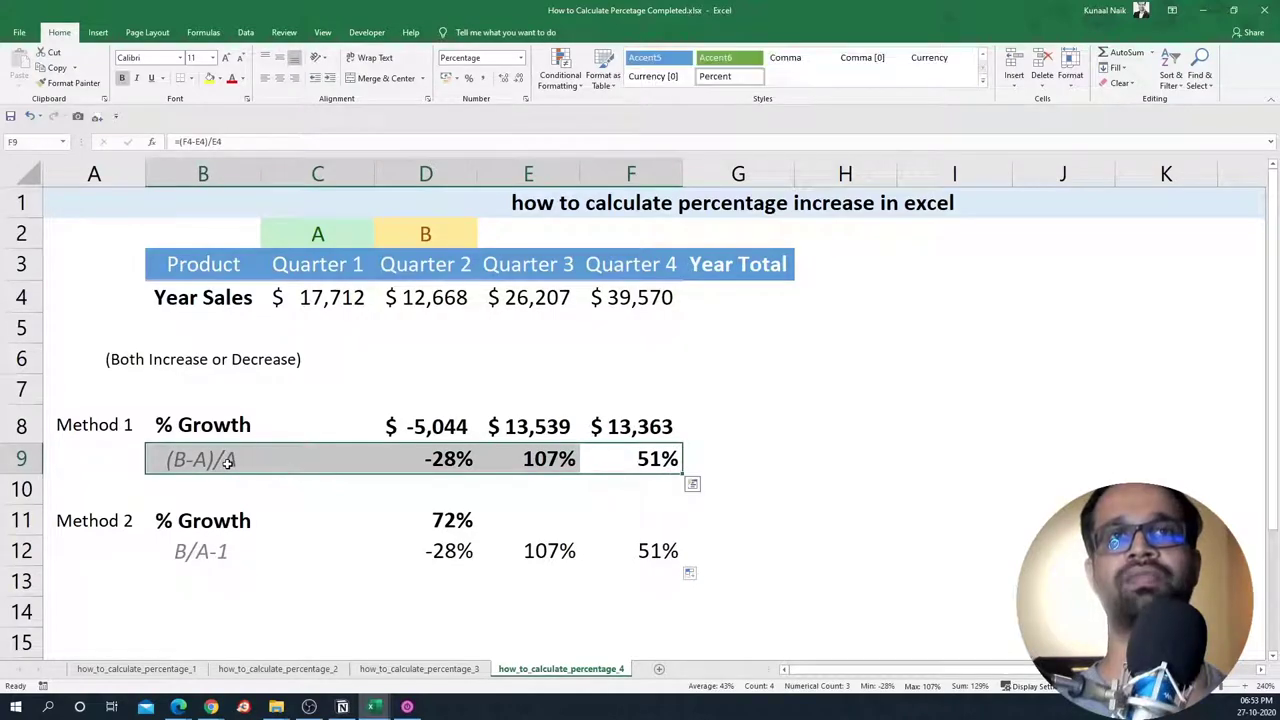